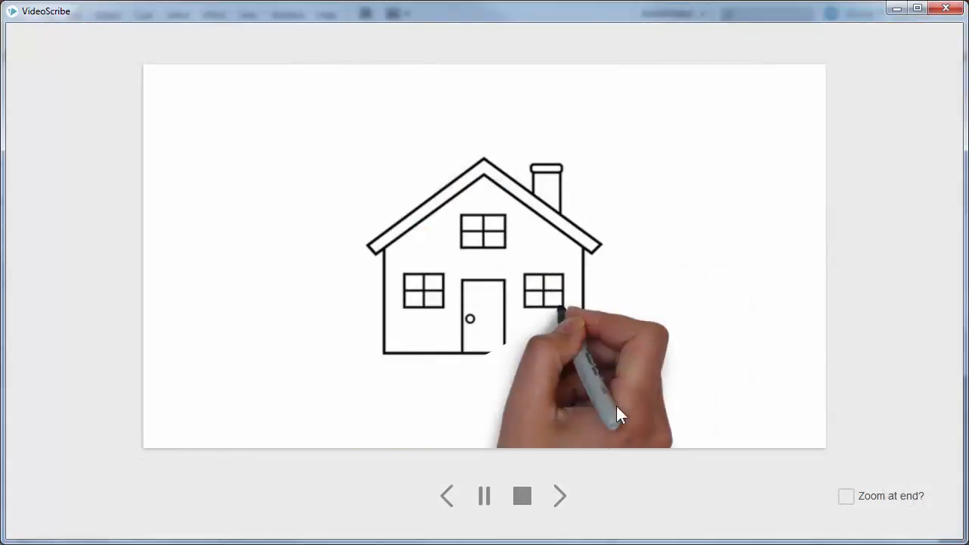
# Switch to Illustrator, trace the house_line_art.jpg image with the Simple Trace preset and expand the tracing into editable paths.
pyautogui.click(522, 496)
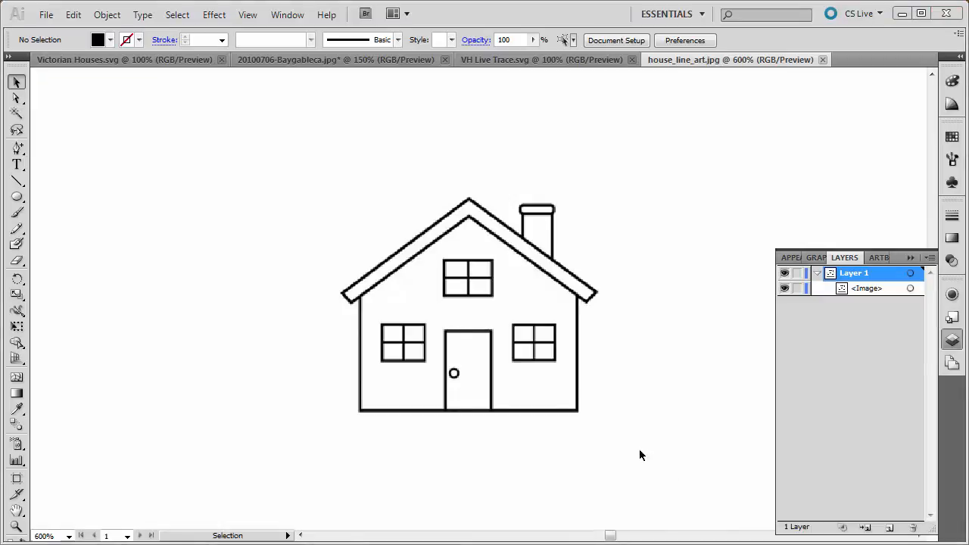
pyautogui.click(578, 350)
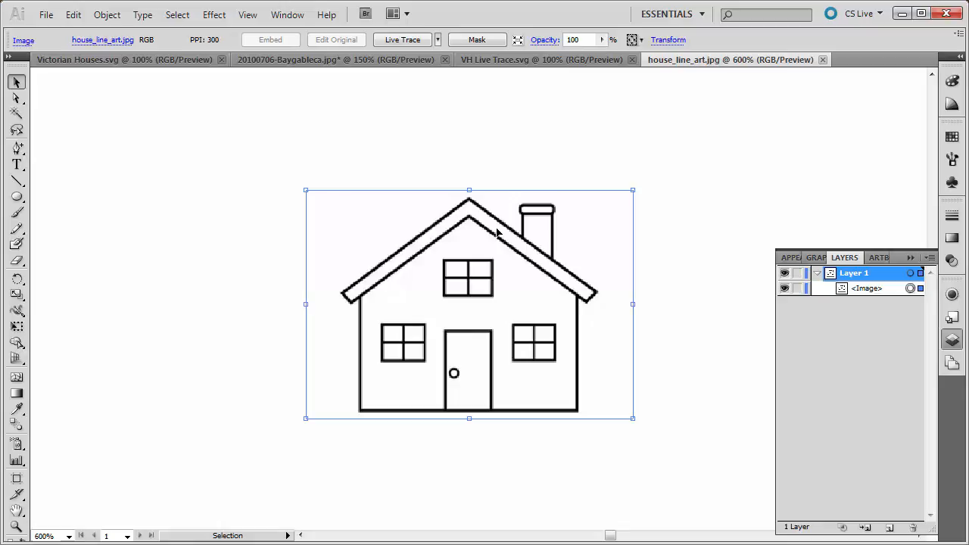
pyautogui.scroll(1, 496, 233)
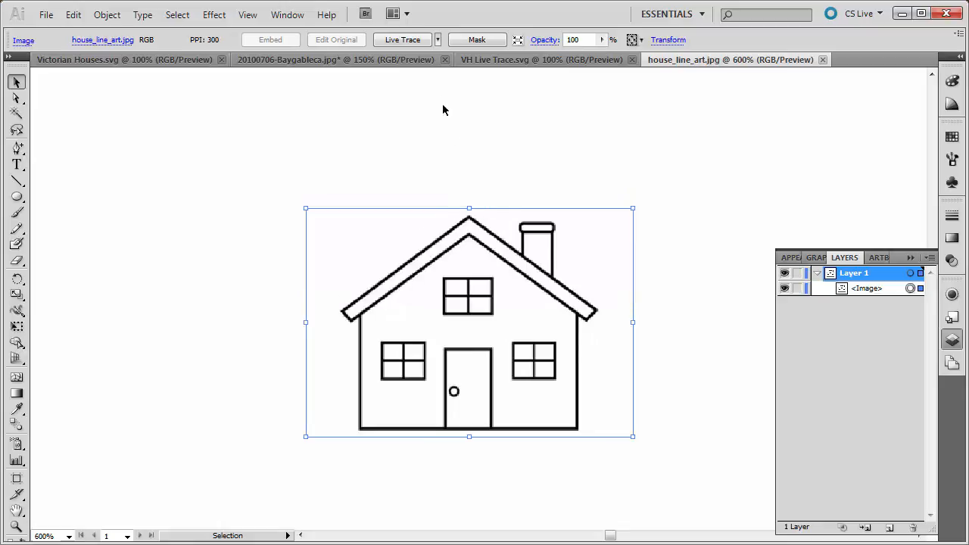
pyautogui.click(438, 39)
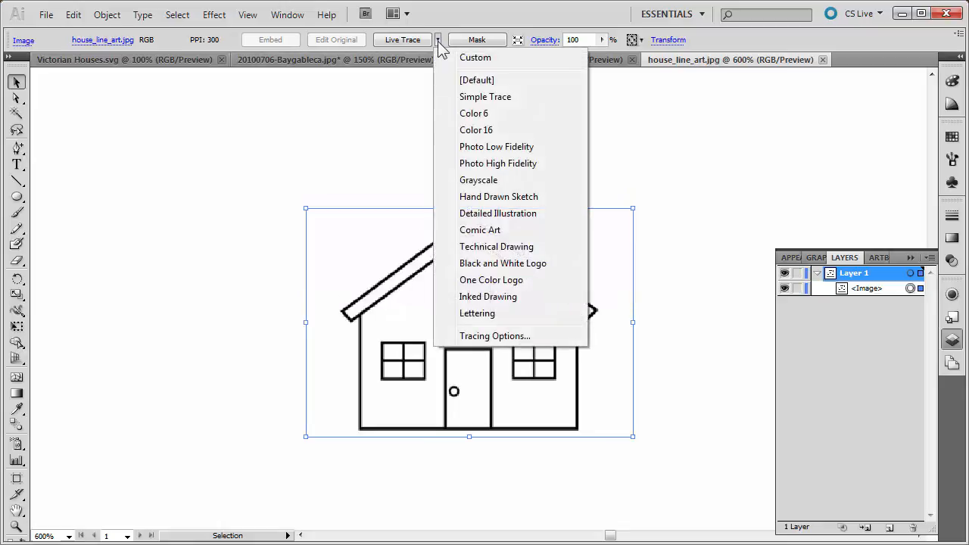
pyautogui.click(474, 101)
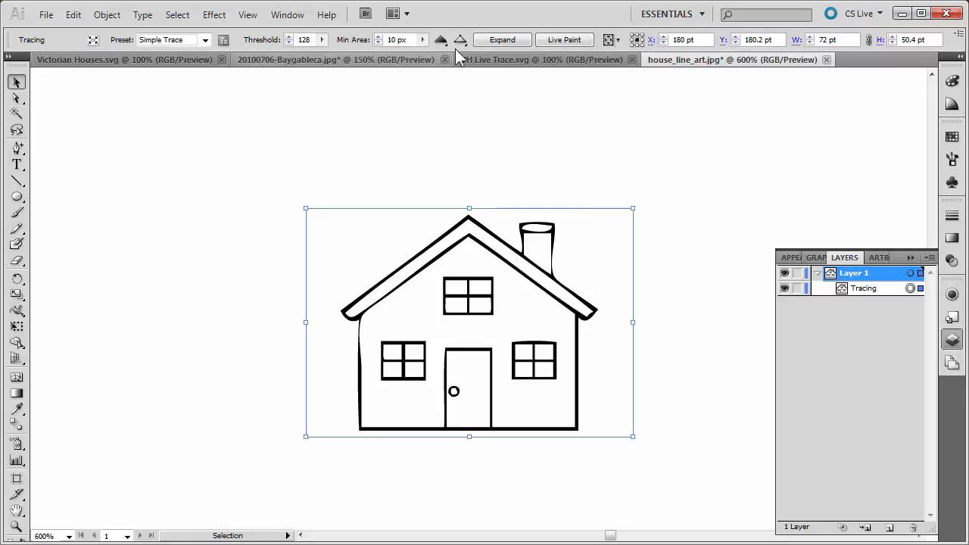
pyautogui.click(500, 40)
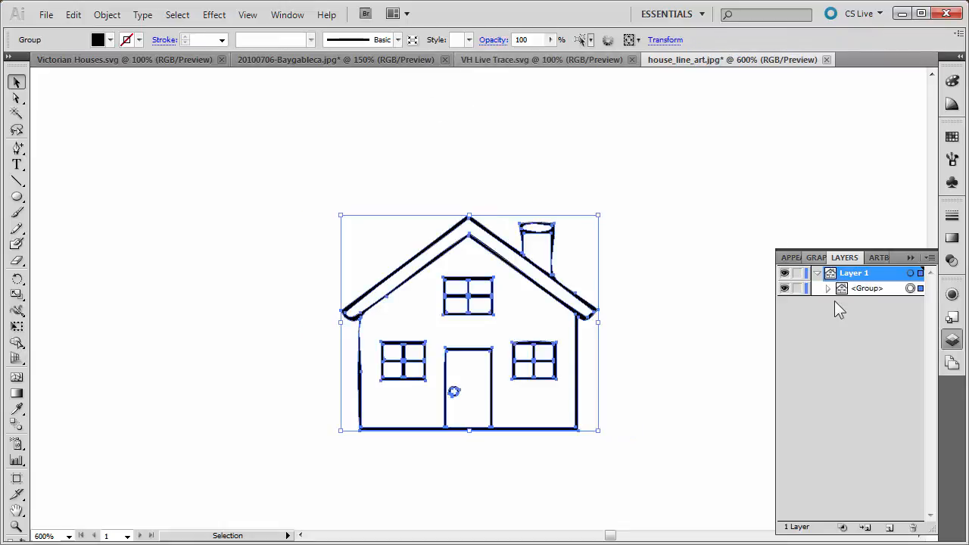
# Ungroup the traced house and save the document as the SVG file house_line_art.
pyautogui.rightClick(539, 286)
pyautogui.click(568, 373)
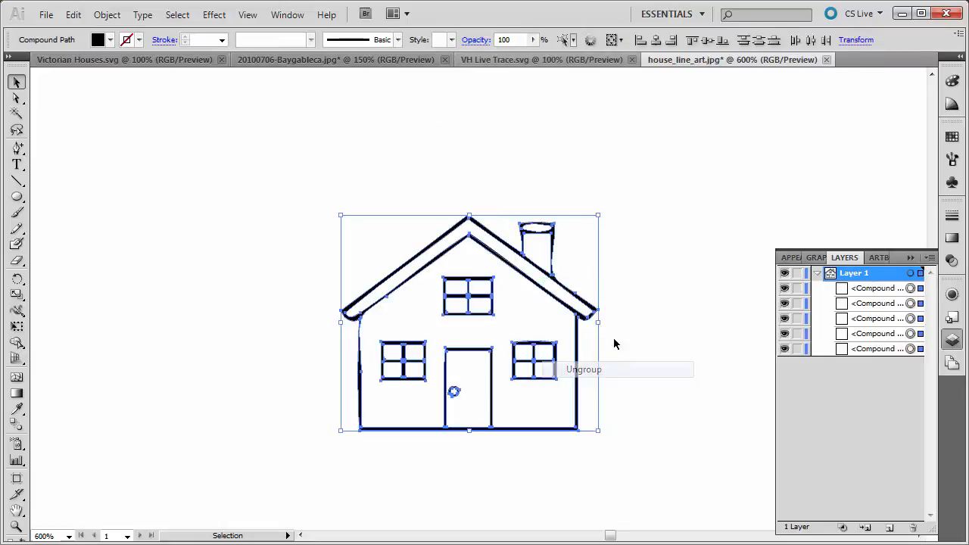
pyautogui.click(705, 281)
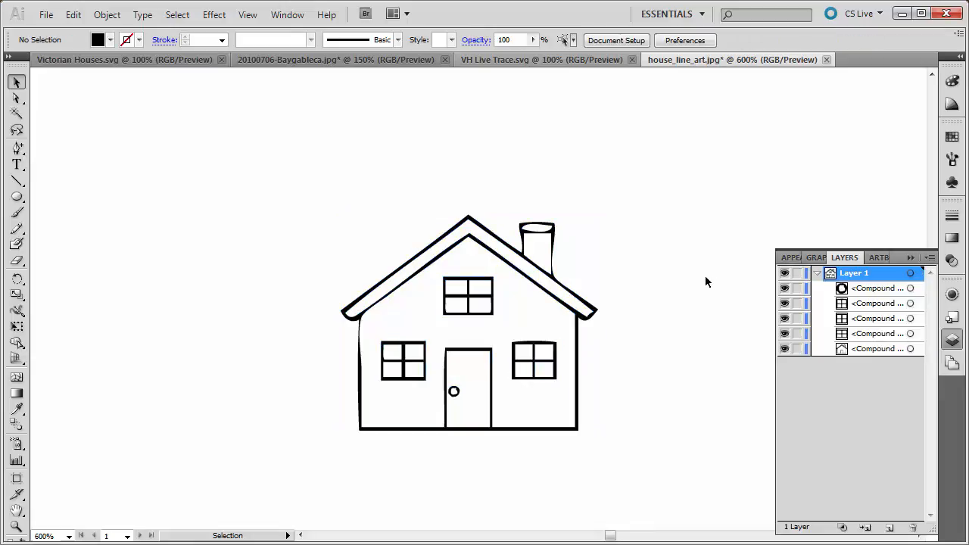
pyautogui.click(47, 17)
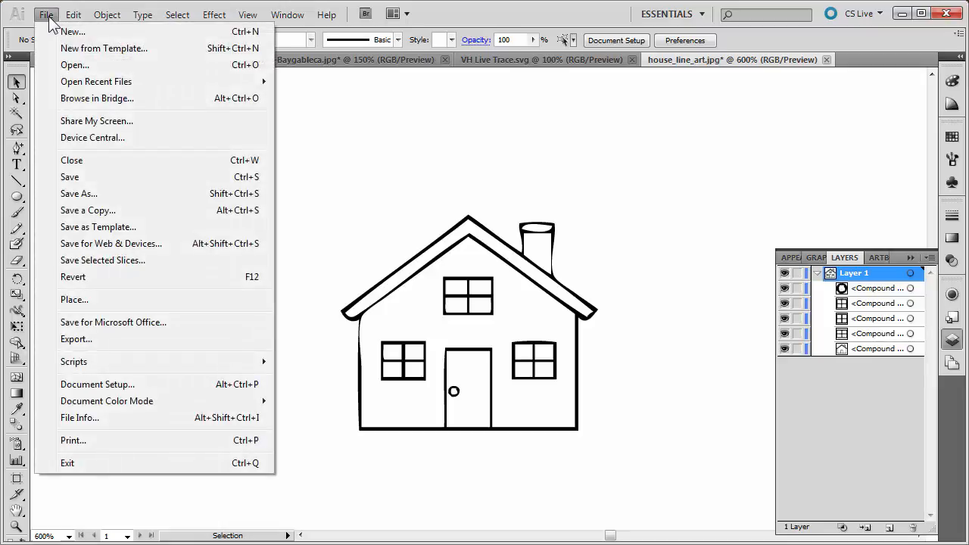
pyautogui.click(84, 194)
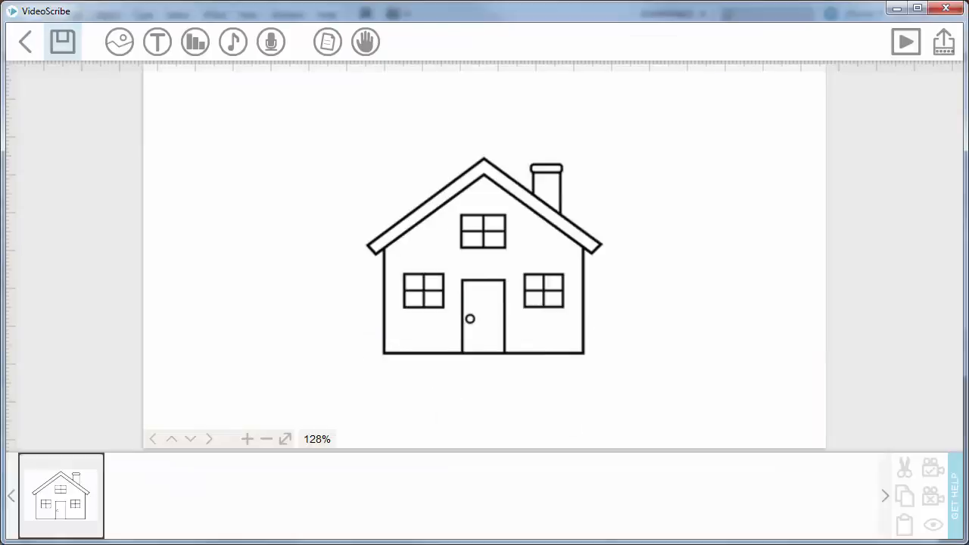
# Switch to VideoScribe and replace the house image with the house_line_art SVG file.
pyautogui.click(433, 318)
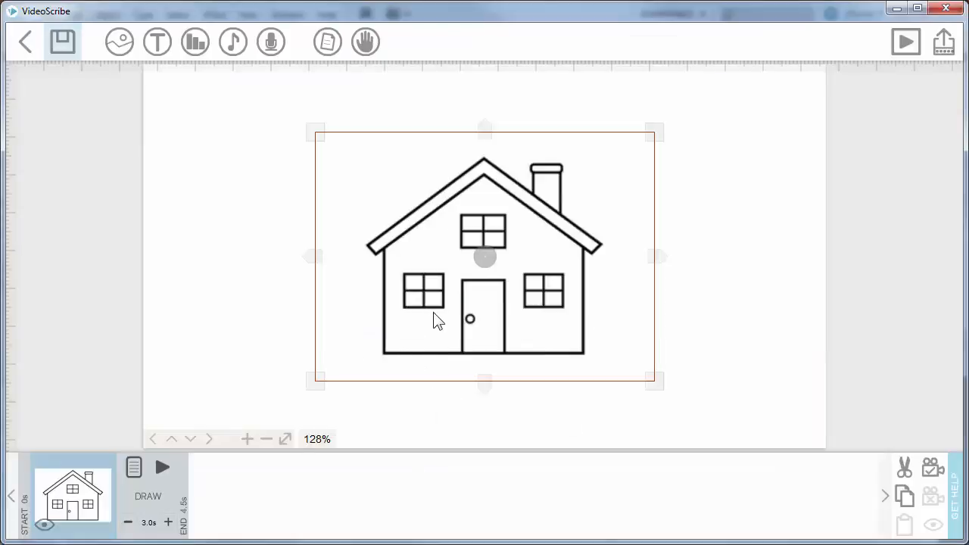
pyautogui.click(135, 470)
pyautogui.click(288, 432)
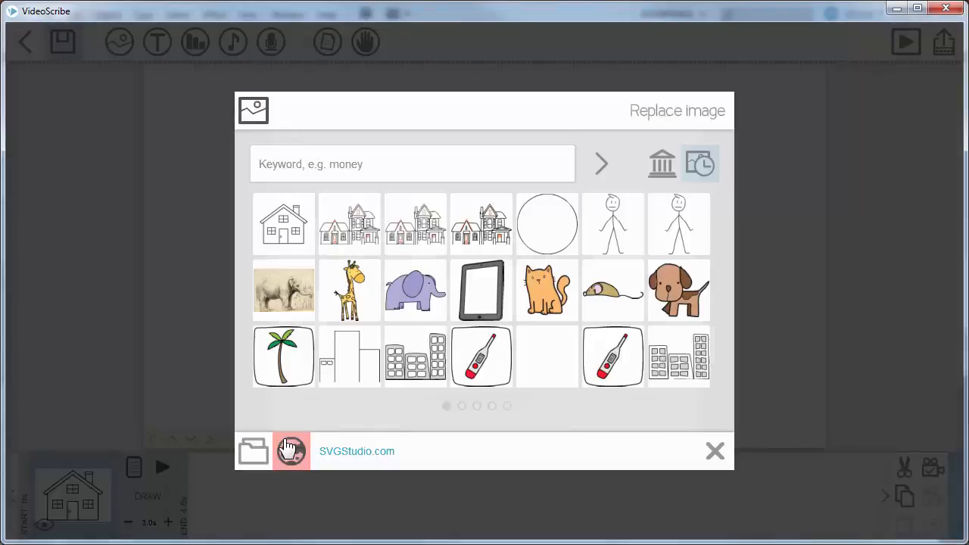
pyautogui.click(252, 453)
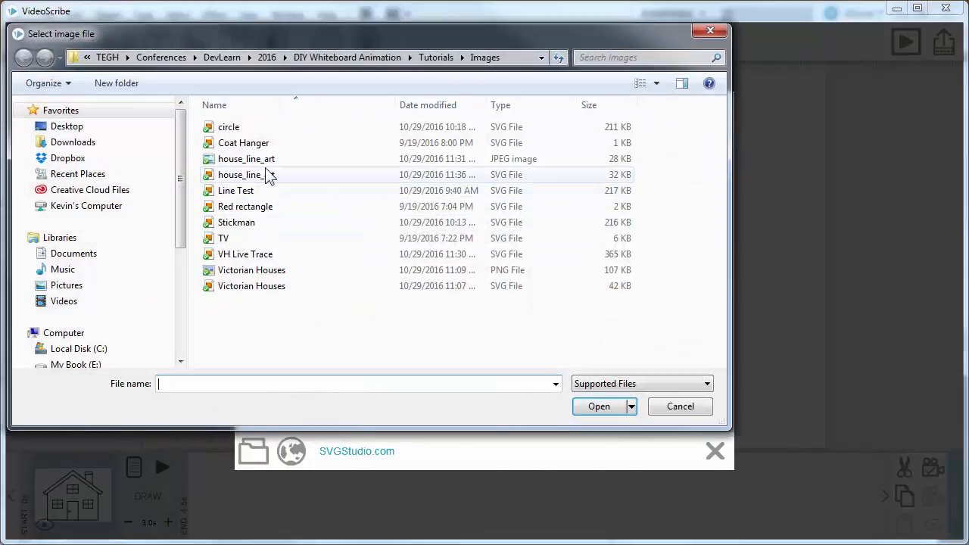
pyautogui.click(269, 175)
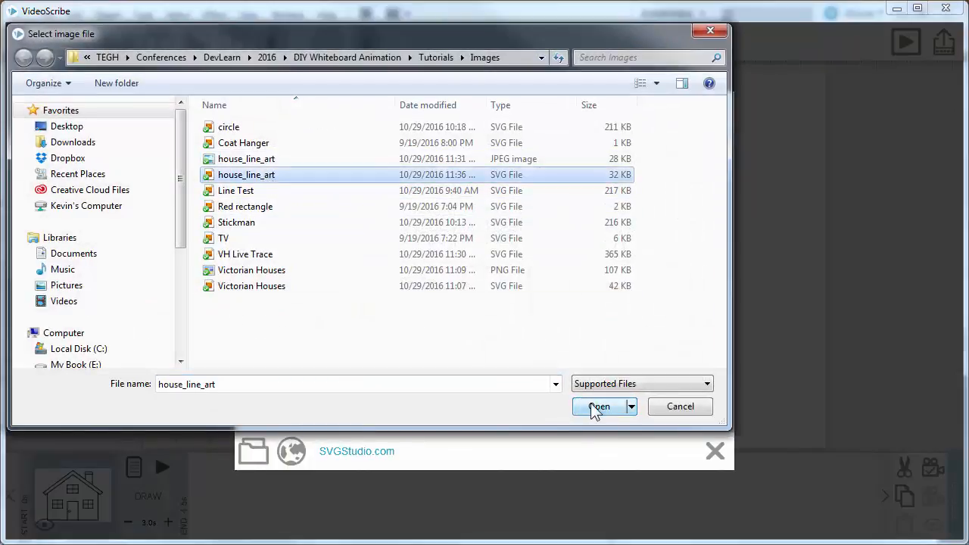
pyautogui.click(594, 407)
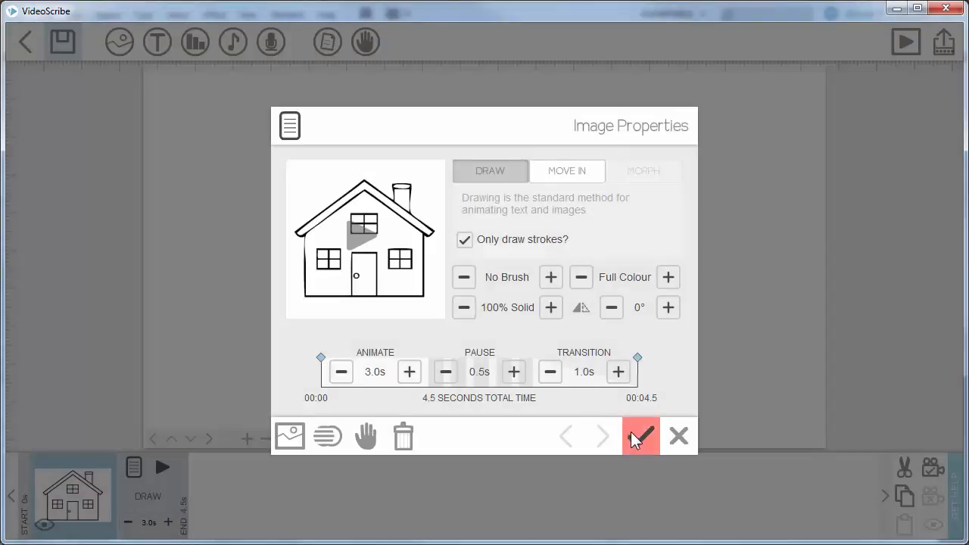
pyautogui.click(631, 432)
# Lengthen the house's draw time by two increments and preview its drawing animation.
pyautogui.click(169, 523)
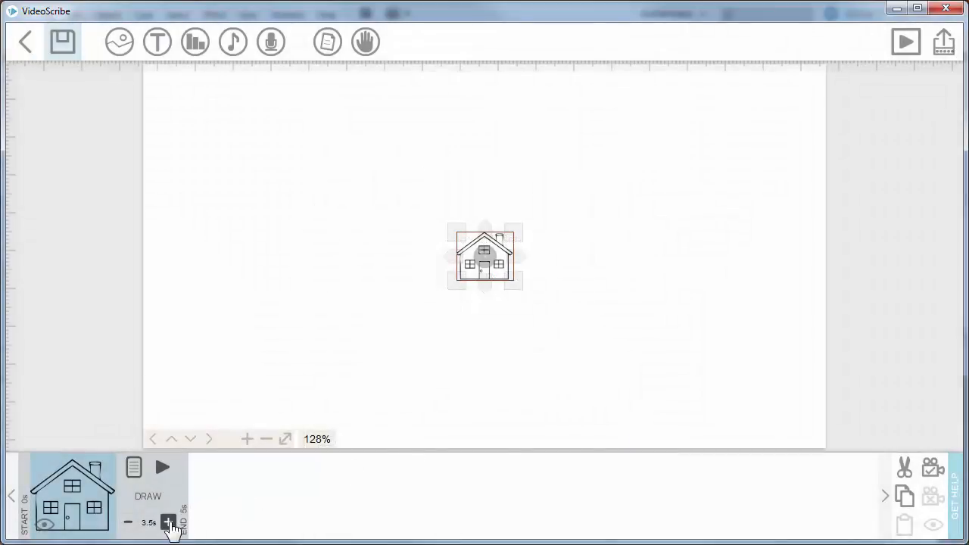
pyautogui.click(168, 523)
pyautogui.click(162, 468)
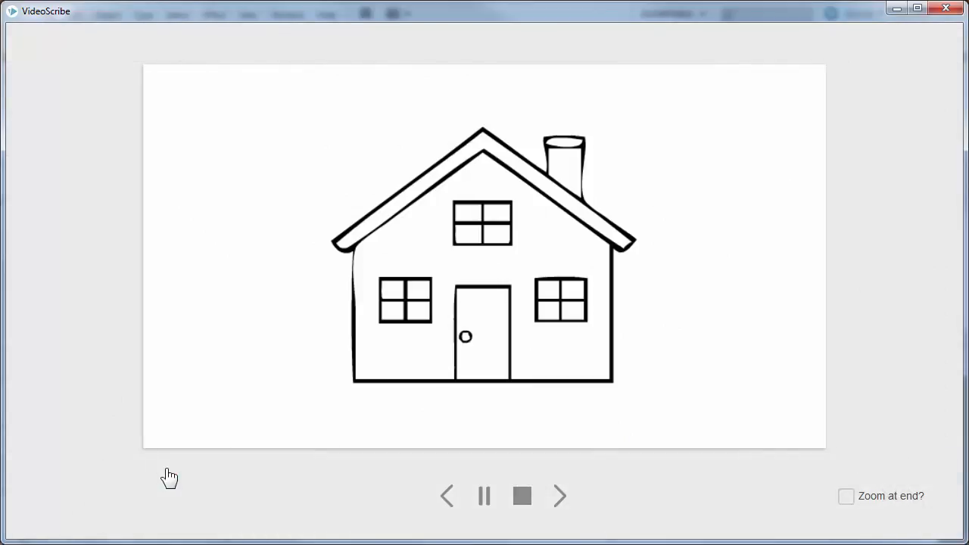
pyautogui.click(522, 496)
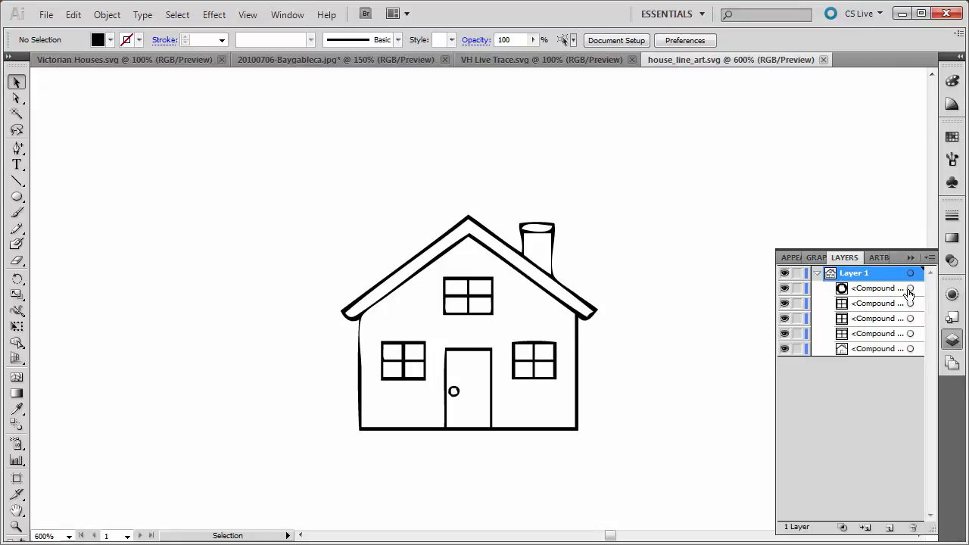
# Back in Illustrator, release the compound path of the house's upper window into separate paths.
pyautogui.click(910, 289)
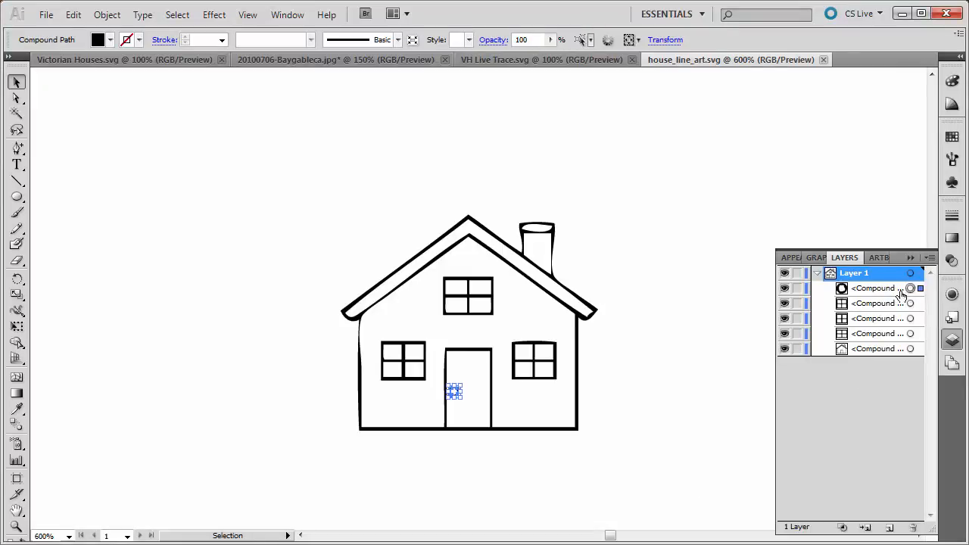
pyautogui.click(910, 333)
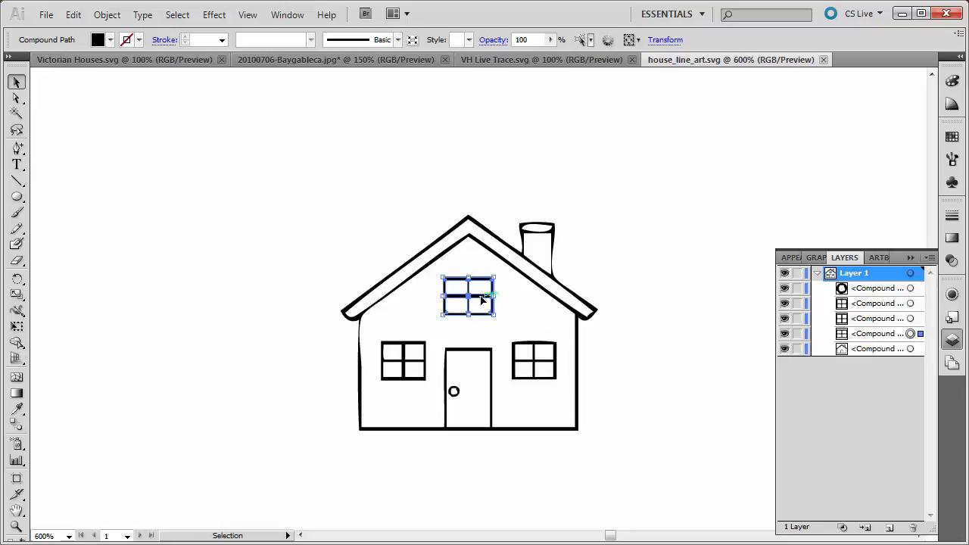
pyautogui.rightClick(481, 300)
pyautogui.click(538, 386)
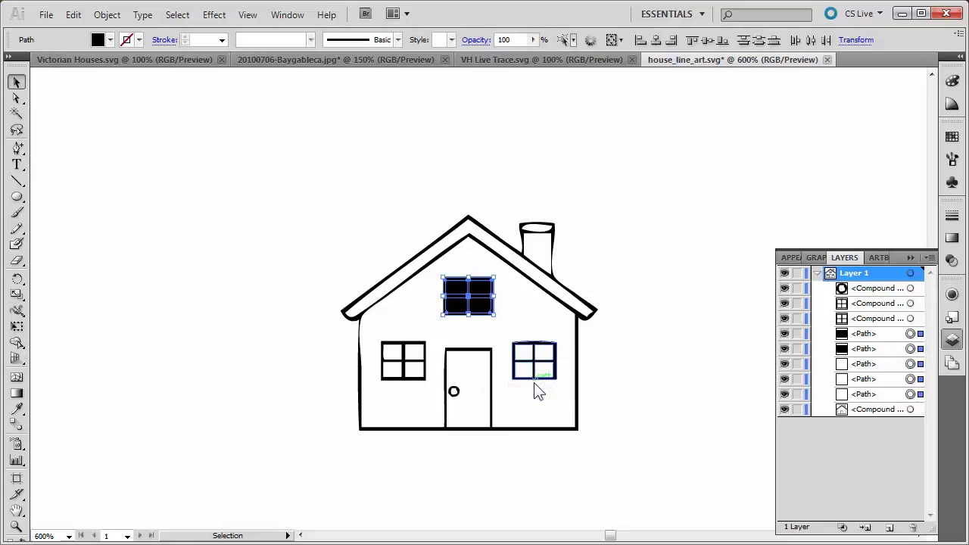
pyautogui.click(660, 309)
# Select the four pane paths of the upper window and remove their fill.
pyautogui.click(484, 293)
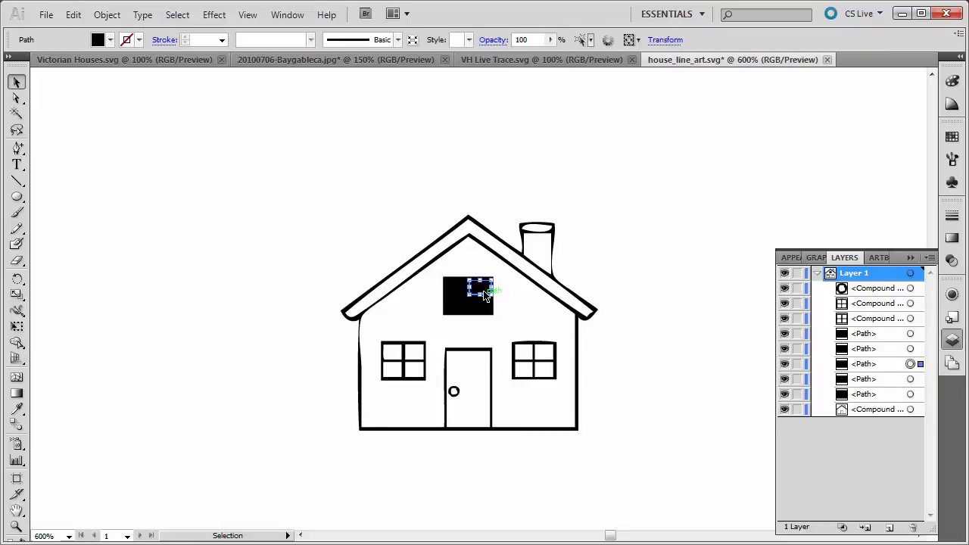
pyautogui.keyDown('shift'); pyautogui.click(484, 305); pyautogui.keyUp('shift')
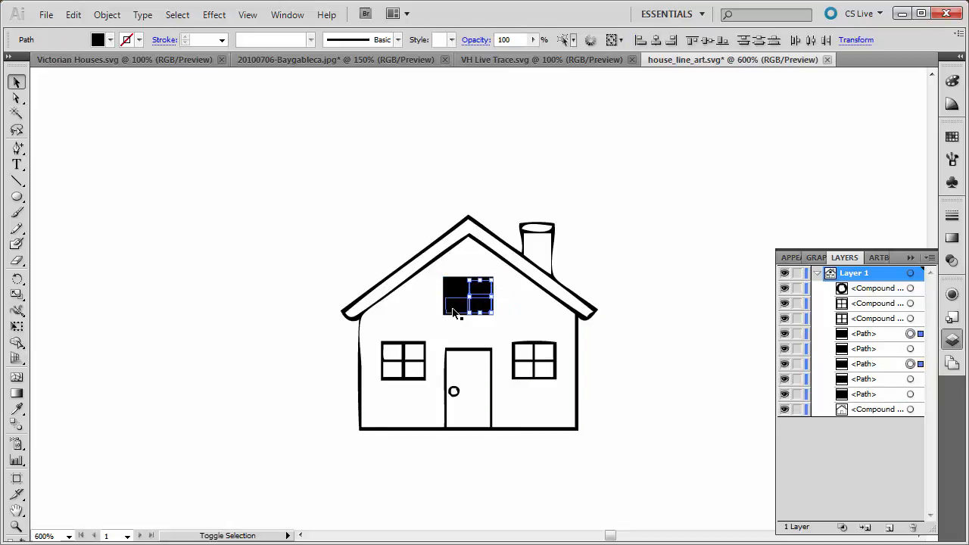
pyautogui.keyDown('shift'); pyautogui.click(452, 312); pyautogui.keyUp('shift')
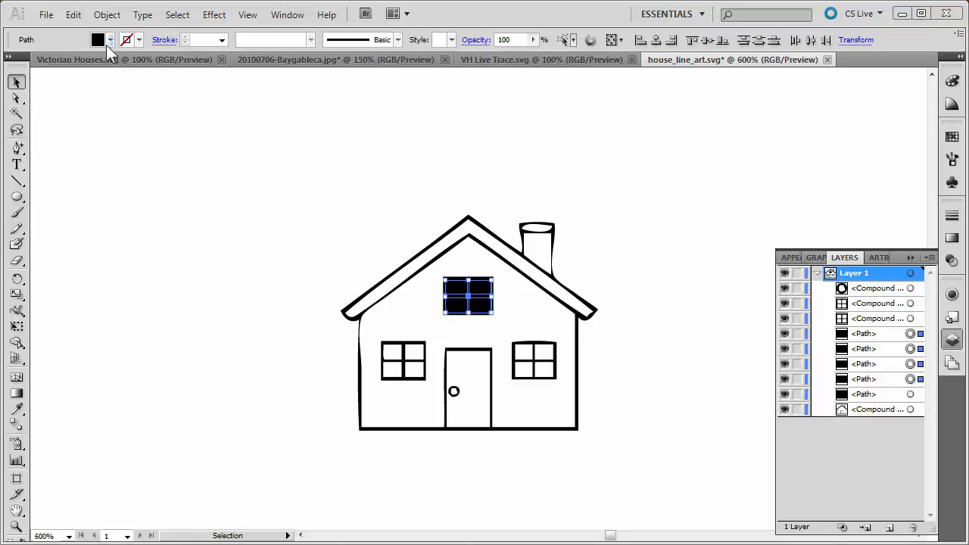
pyautogui.click(111, 41)
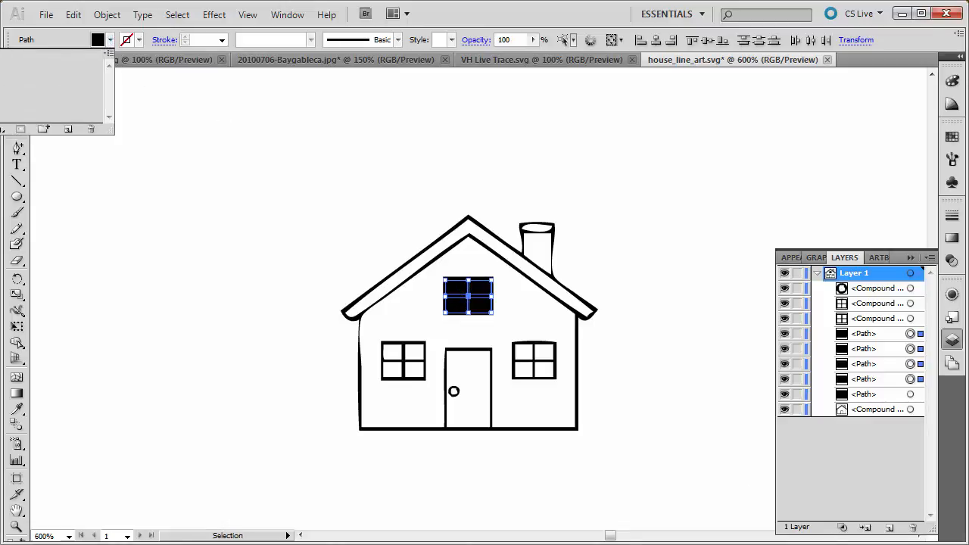
pyautogui.press('/')
# Give the four upper window panes a 1 pt black stroke.
pyautogui.click(139, 40)
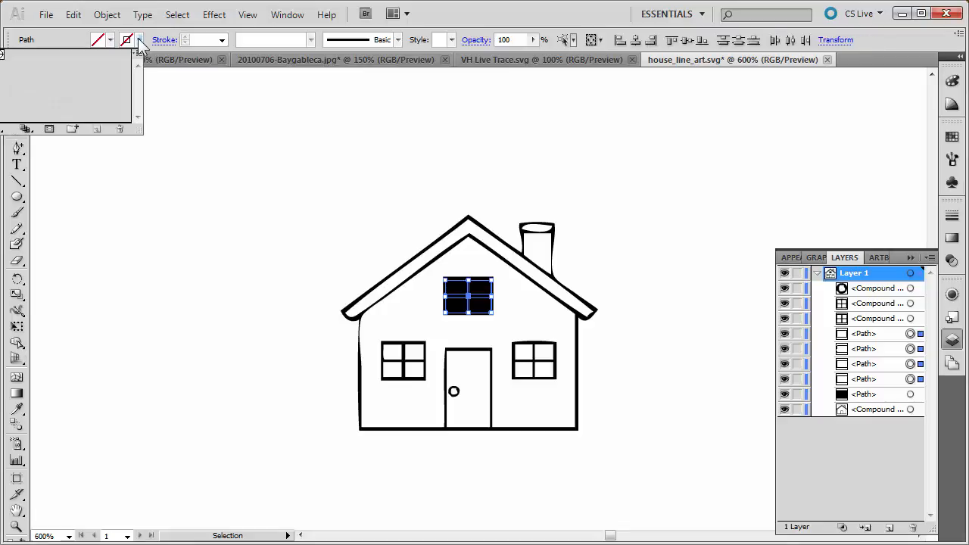
pyautogui.click(952, 81)
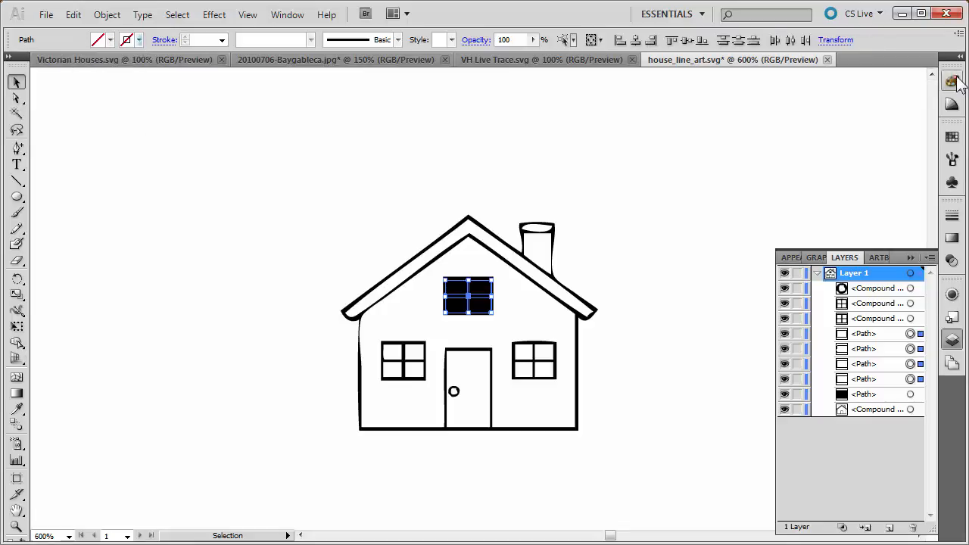
pyautogui.click(952, 81)
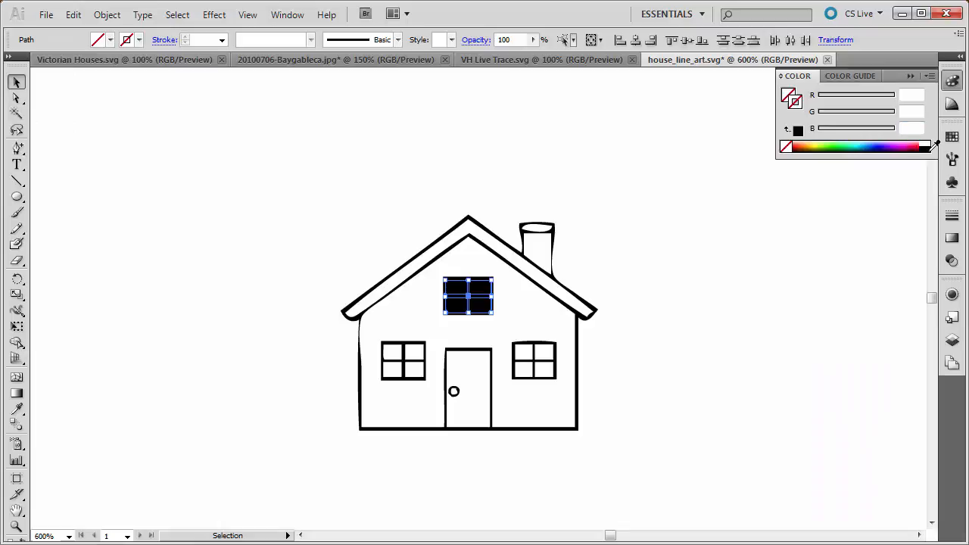
pyautogui.click(931, 146)
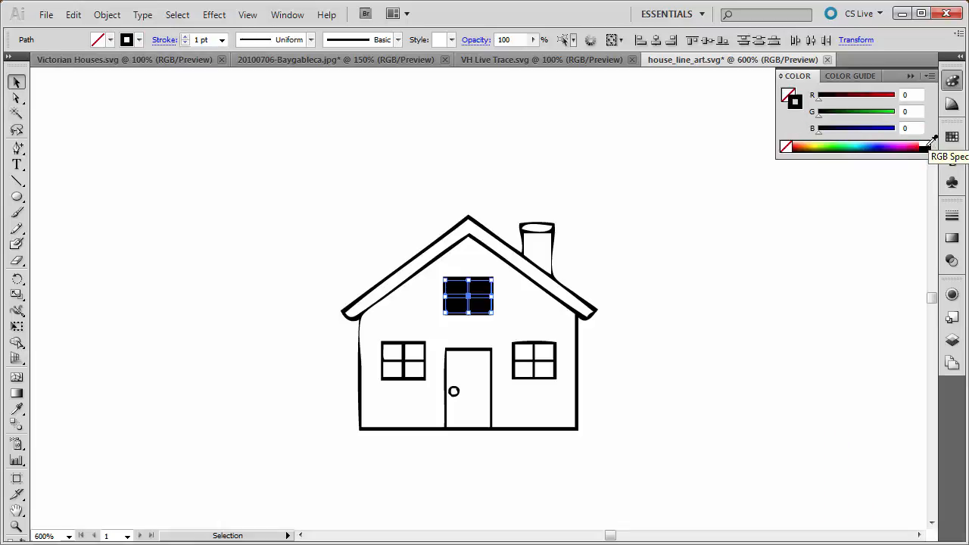
pyautogui.click(636, 278)
# Remove the fill from the upper window's outer rectangle and save the house_line_art SVG file.
pyautogui.click(481, 294)
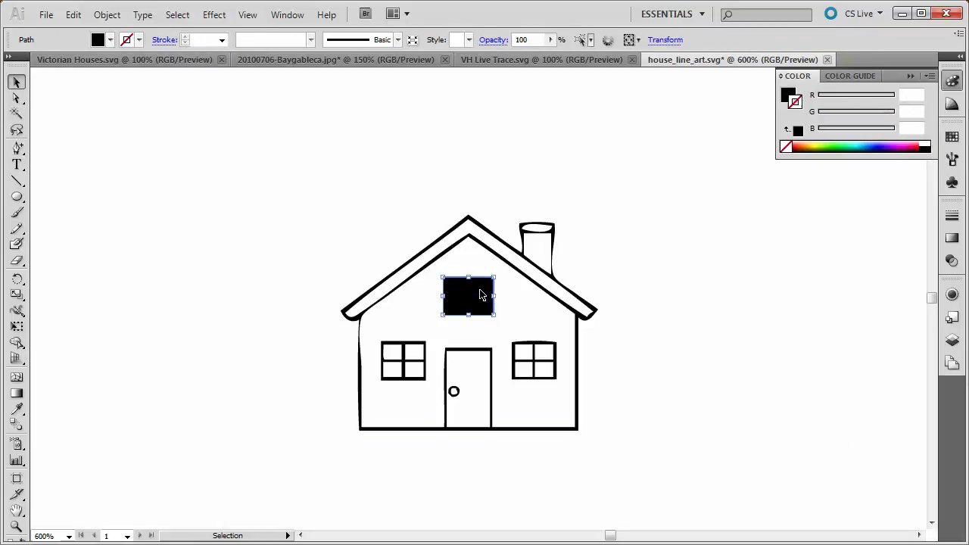
pyautogui.keyDown('shift'); pyautogui.click(486, 305); pyautogui.keyUp('shift')
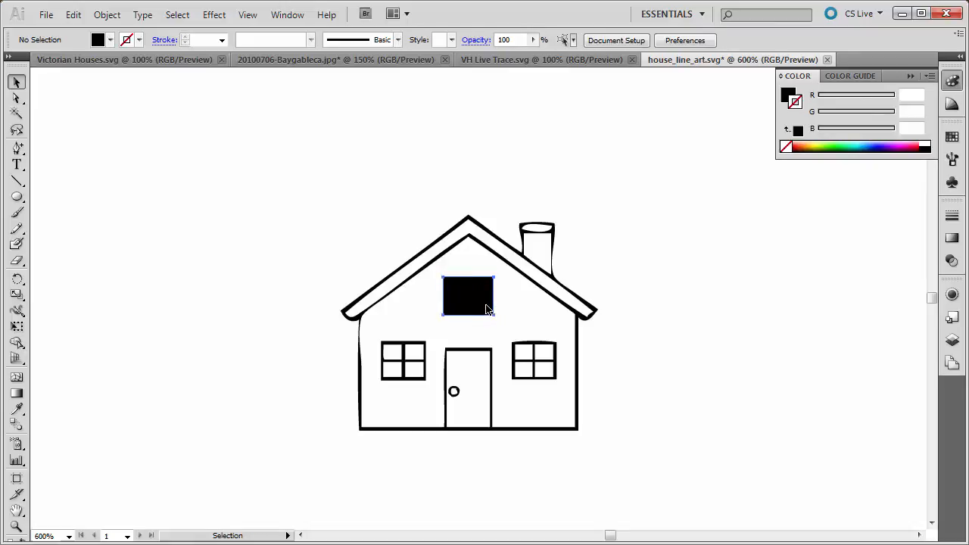
pyautogui.click(484, 305)
pyautogui.click(111, 40)
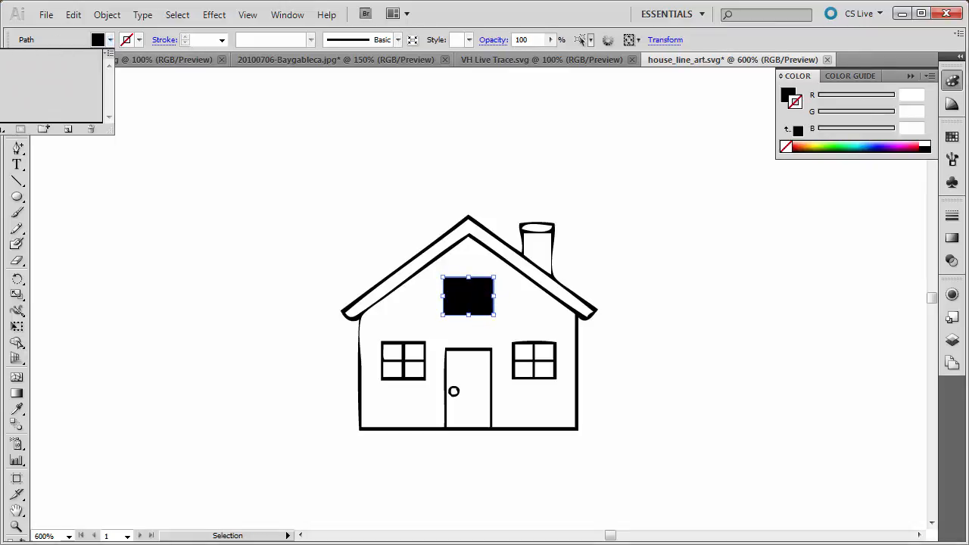
pyautogui.press('/')
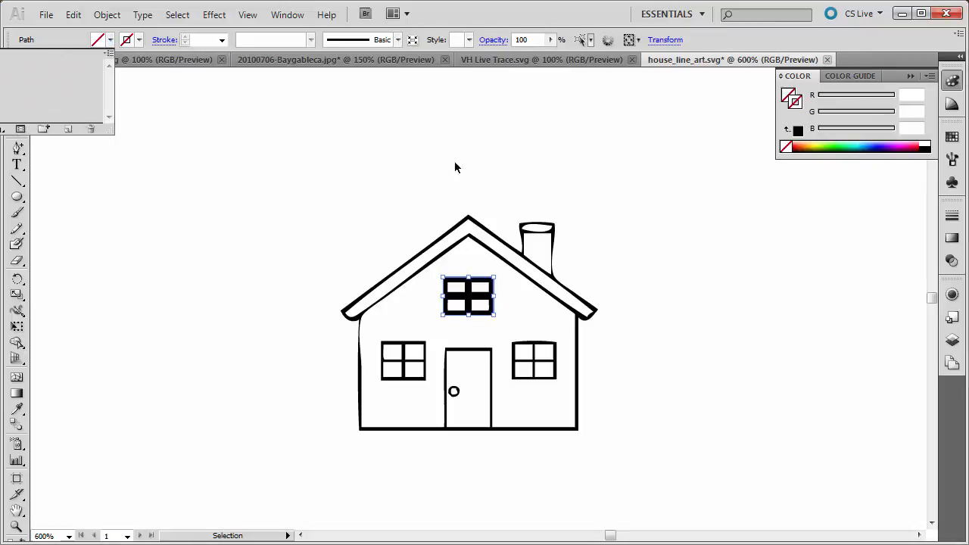
pyautogui.click(483, 163)
pyautogui.click(118, 74)
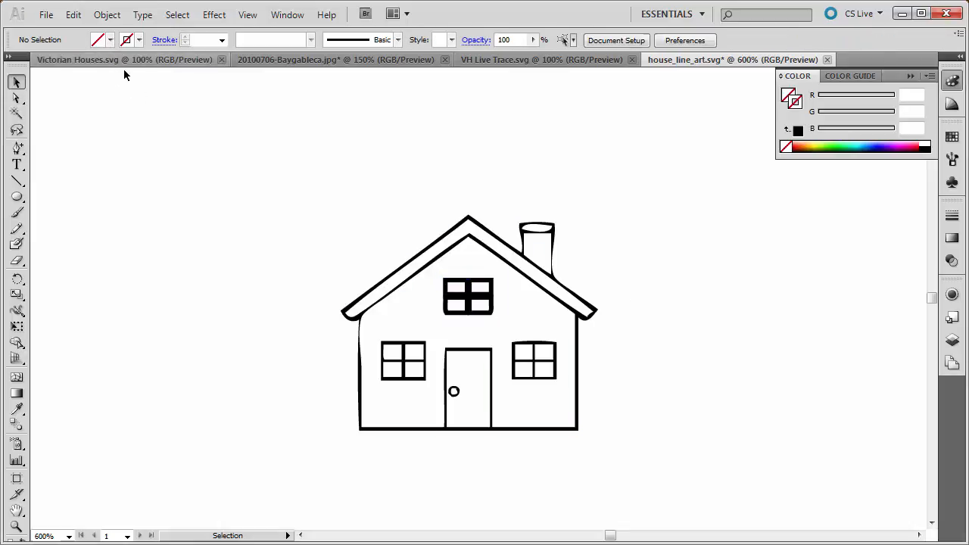
pyautogui.hotkey('ctrl', 's')
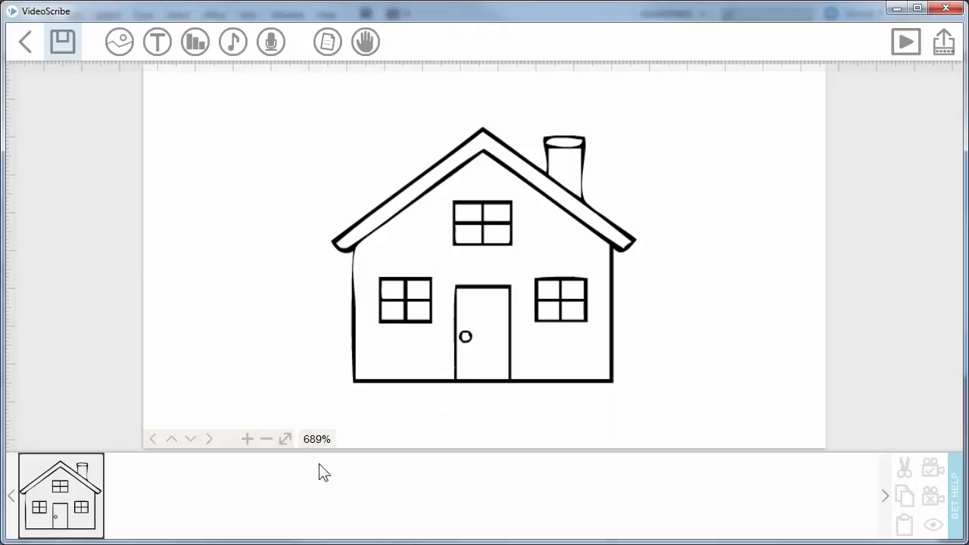
# In VideoScribe, replace the house image with the updated house_line_art SVG file and preview its drawing animation.
pyautogui.click(378, 334)
pyautogui.click(134, 469)
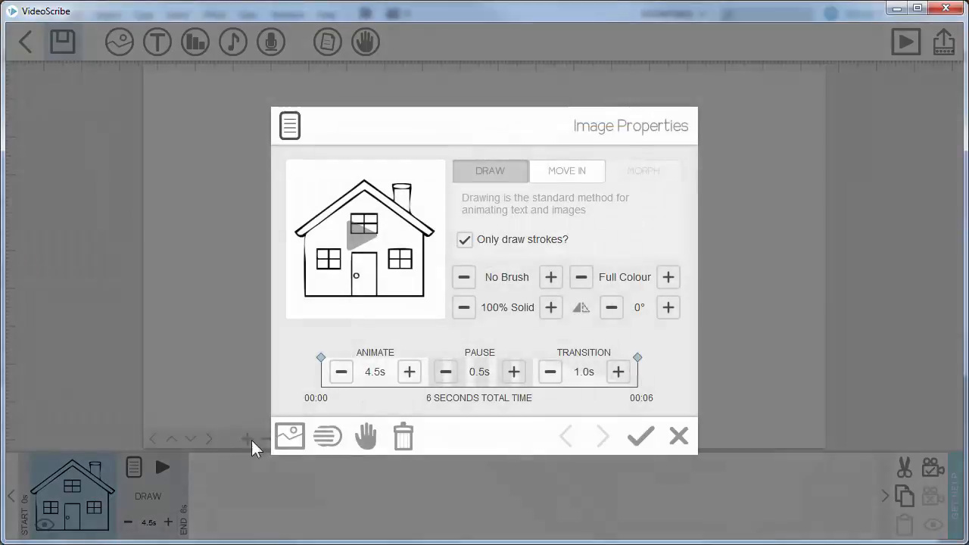
pyautogui.click(288, 435)
pyautogui.click(253, 451)
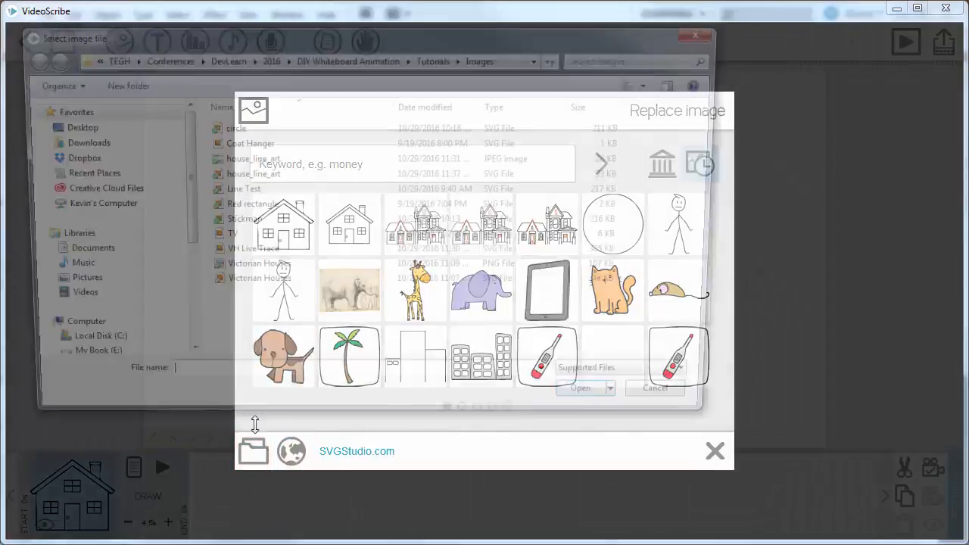
pyautogui.doubleClick(269, 179)
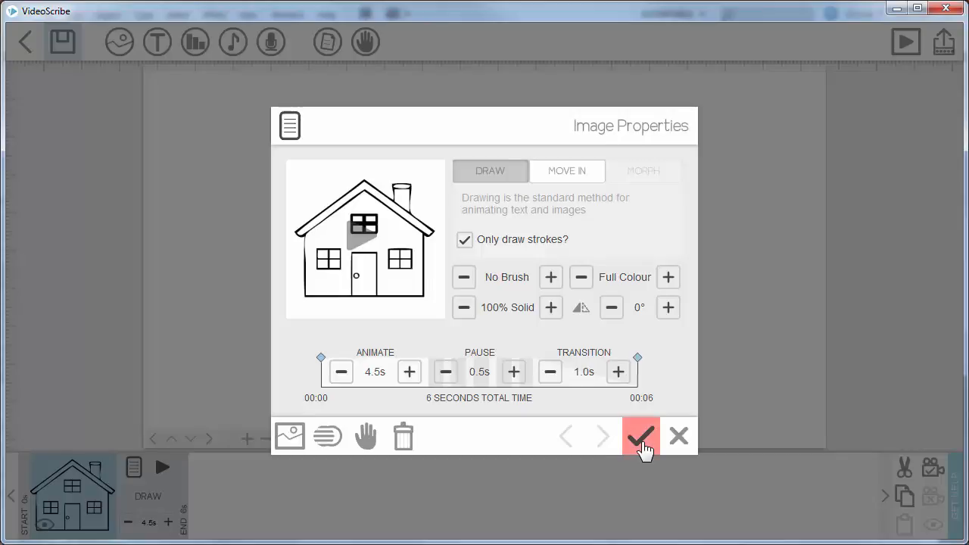
pyautogui.click(639, 437)
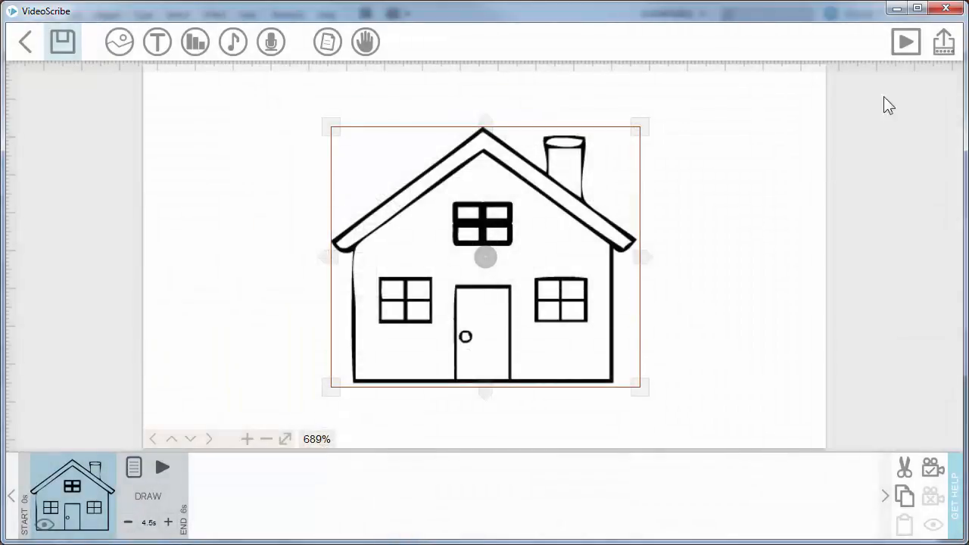
pyautogui.click(906, 42)
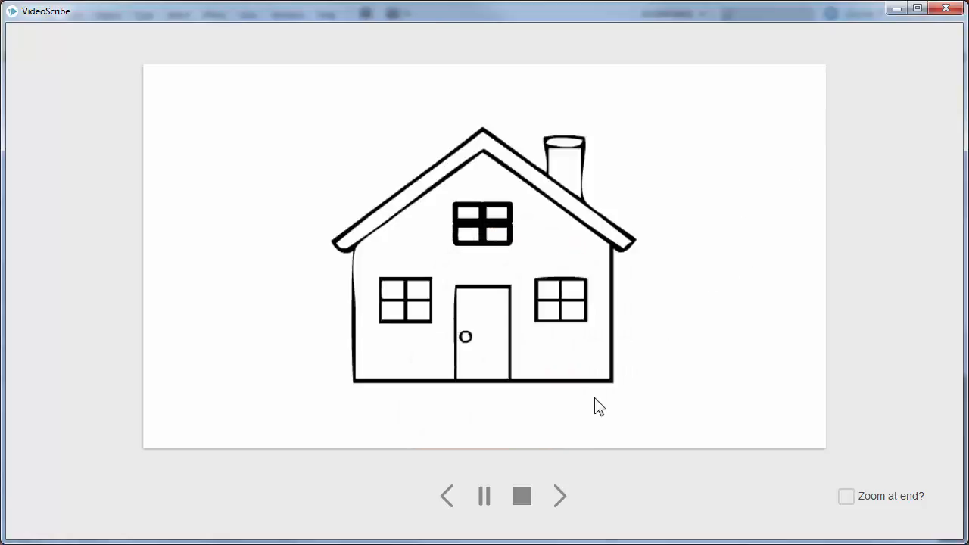
pyautogui.click(521, 496)
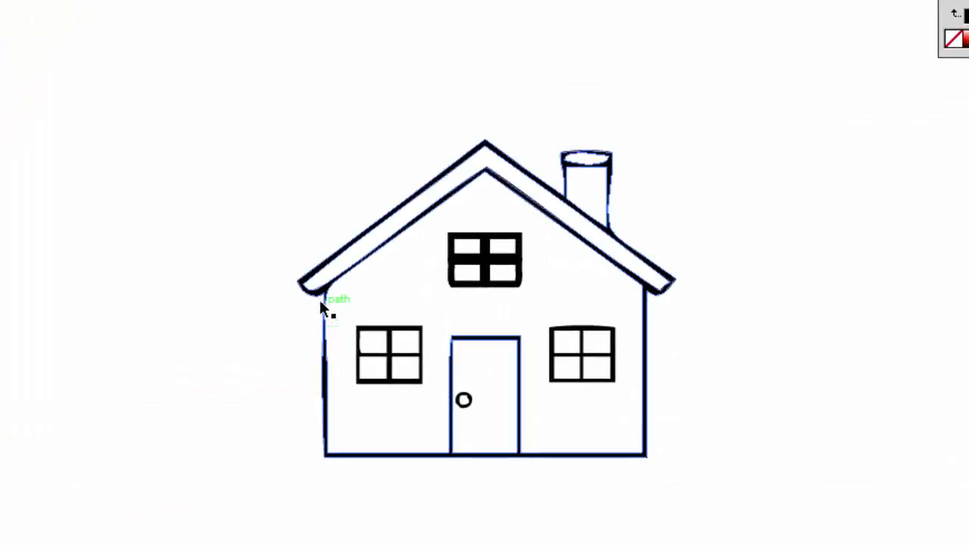
# Back in Illustrator, release the compound path of the house's main outline into separate paths and clear the selection.
pyautogui.click(324, 350)
pyautogui.rightClick(325, 353)
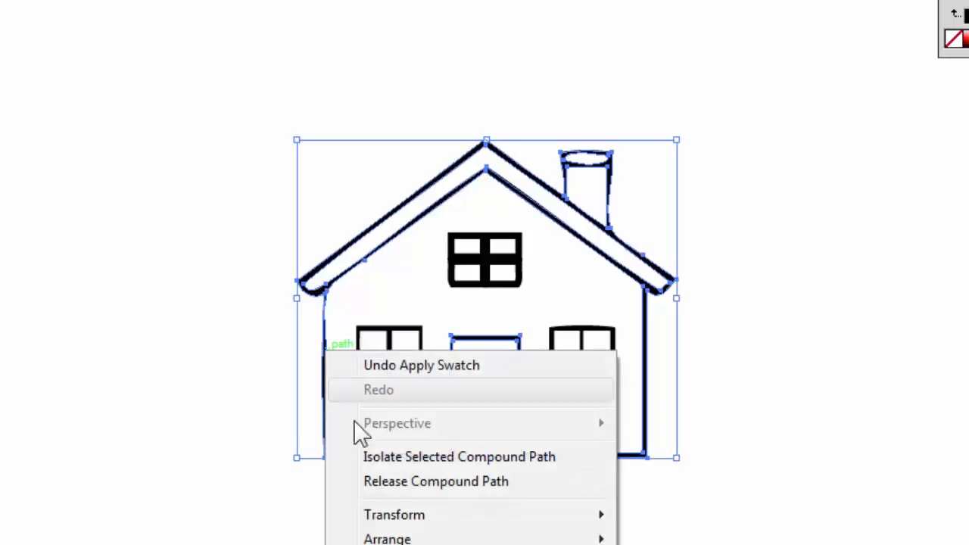
pyautogui.click(400, 484)
pyautogui.hotkey('ctrl', 'shift', 'a')
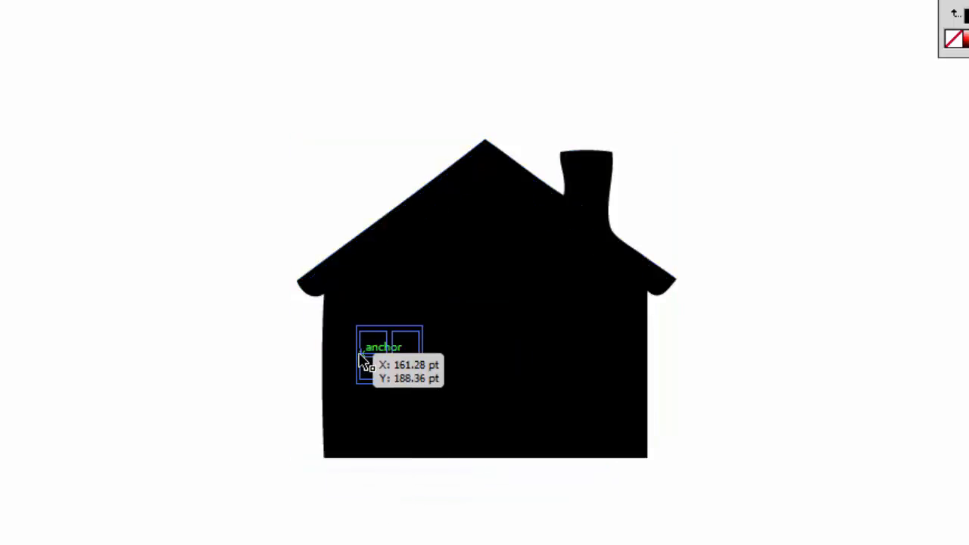
# Select and delete the inner wall-and-door path of the released house shape.
pyautogui.click(358, 380)
pyautogui.click(377, 413)
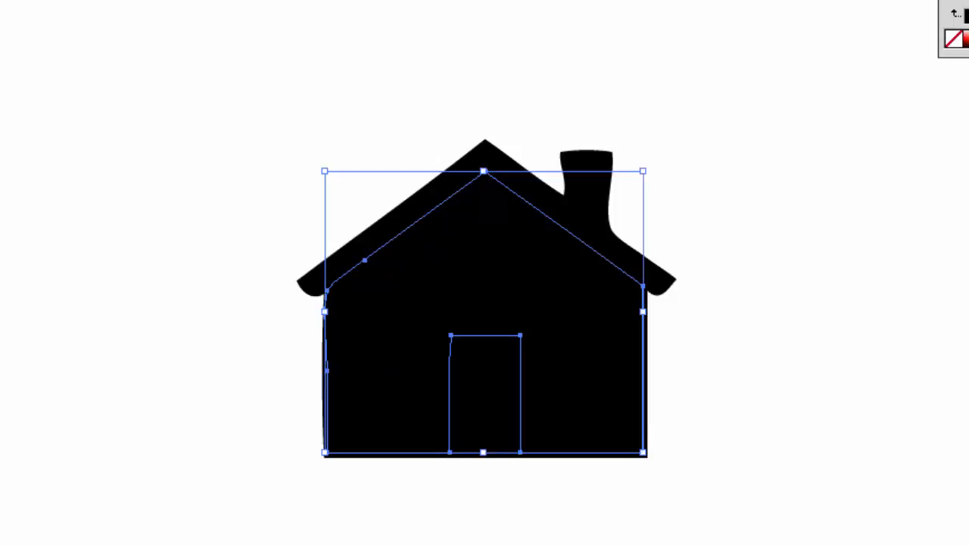
pyautogui.press('Delete')
pyautogui.click(372, 325)
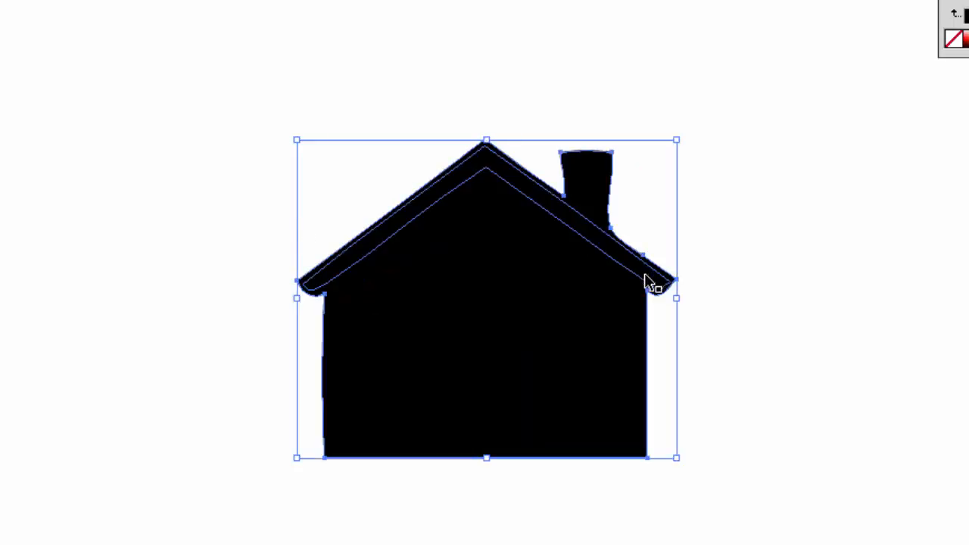
pyautogui.click(775, 267)
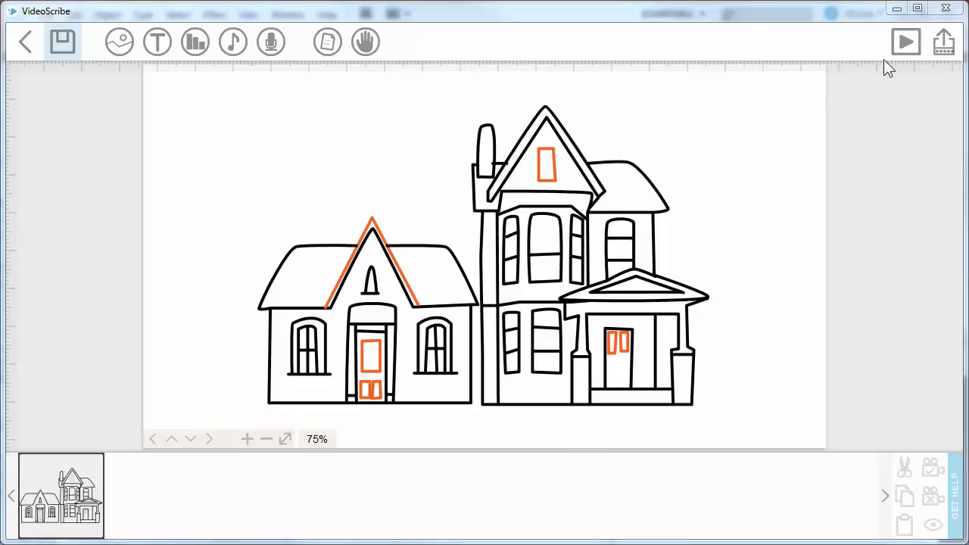
# Switch to VideoScribe and preview the drawing animation of the Victorian houses.
pyautogui.click(906, 41)
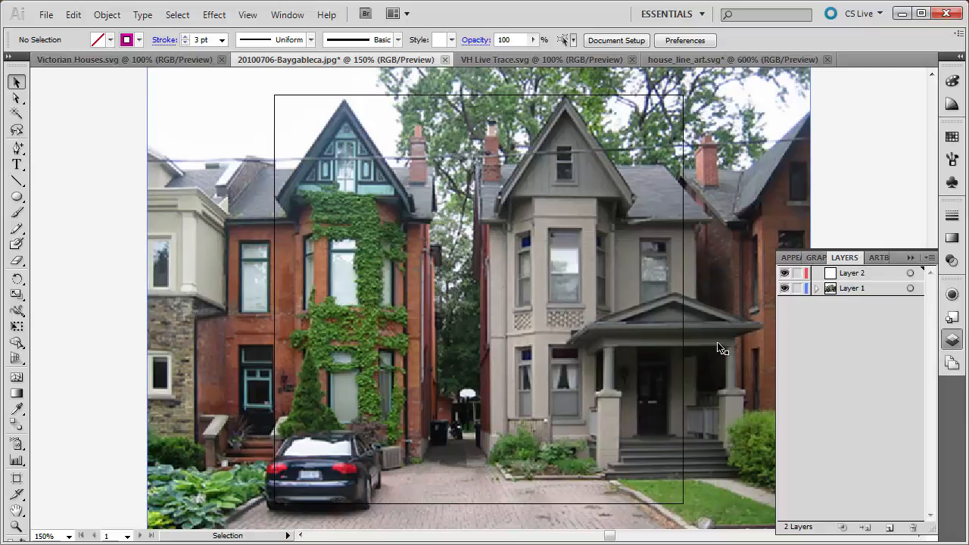
# In the Illustrator photo document, lock Layer 1 and trace the grey house's bay front as a closed Pen path on Layer 2.
pyautogui.click(797, 290)
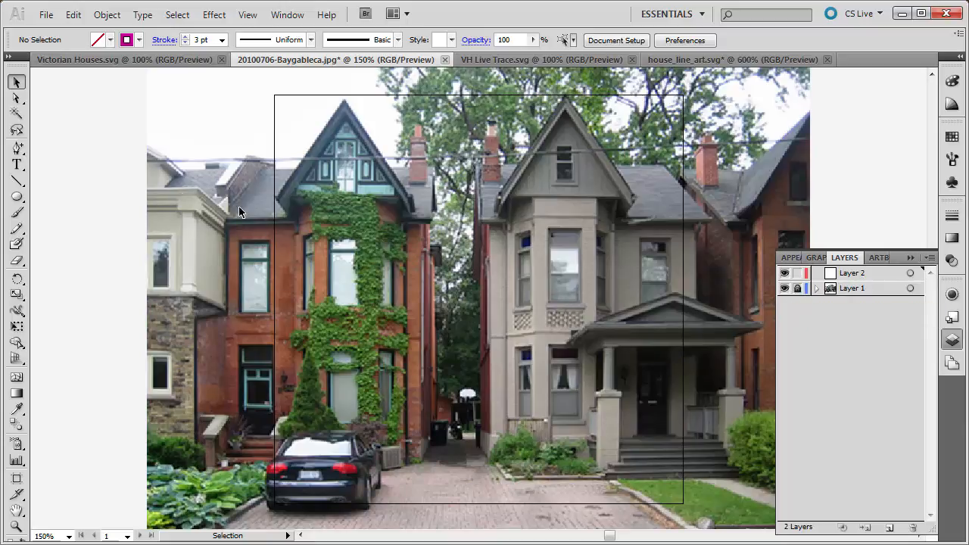
pyautogui.click(18, 148)
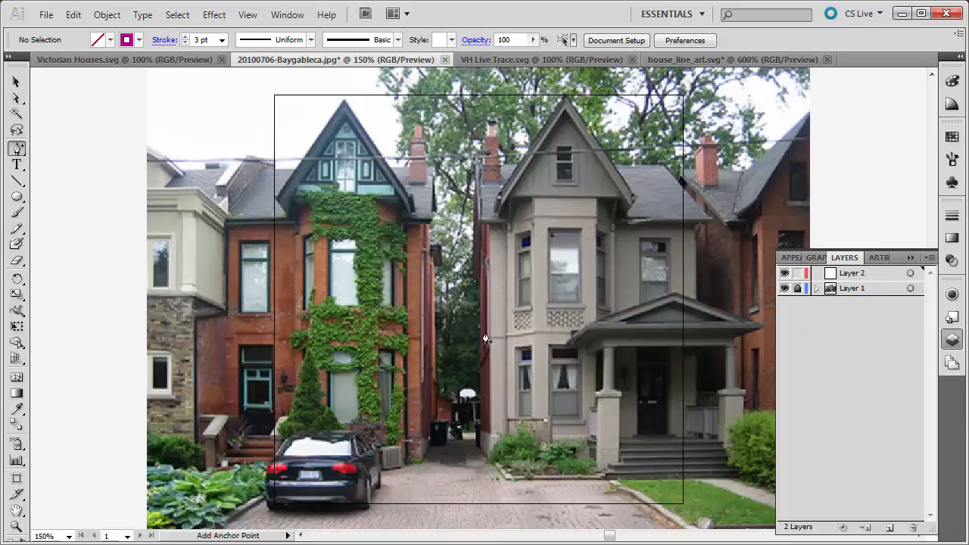
pyautogui.click(486, 454)
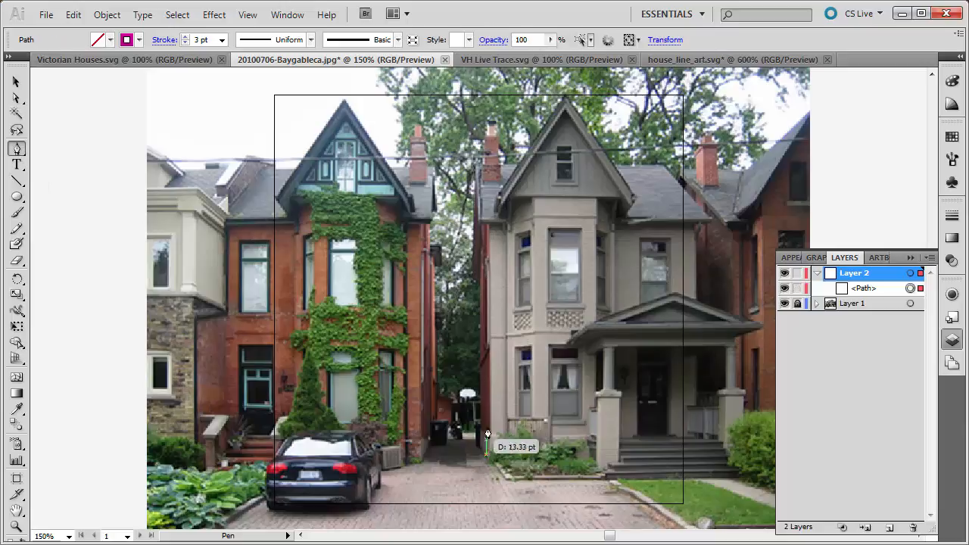
pyautogui.click(486, 229)
pyautogui.click(509, 201)
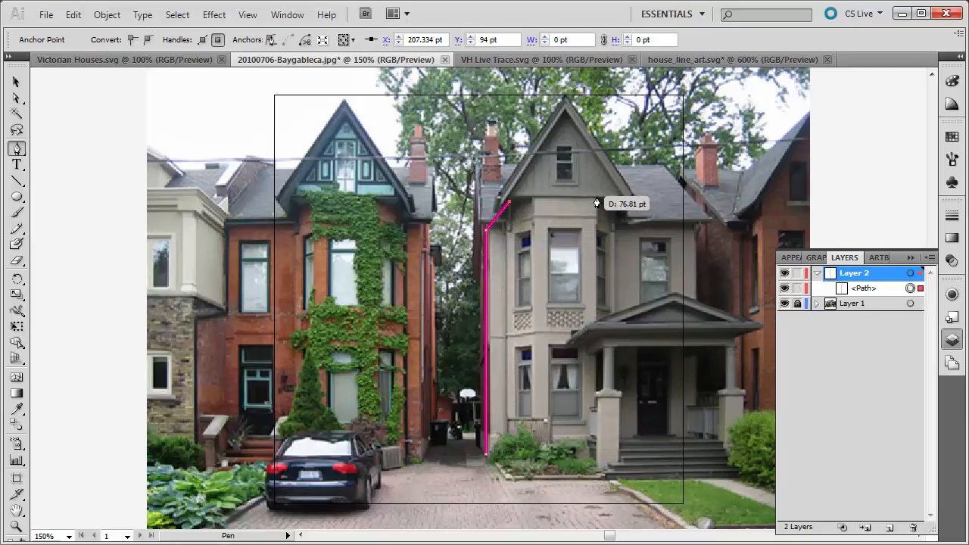
pyautogui.click(596, 197)
pyautogui.click(613, 204)
pyautogui.click(613, 276)
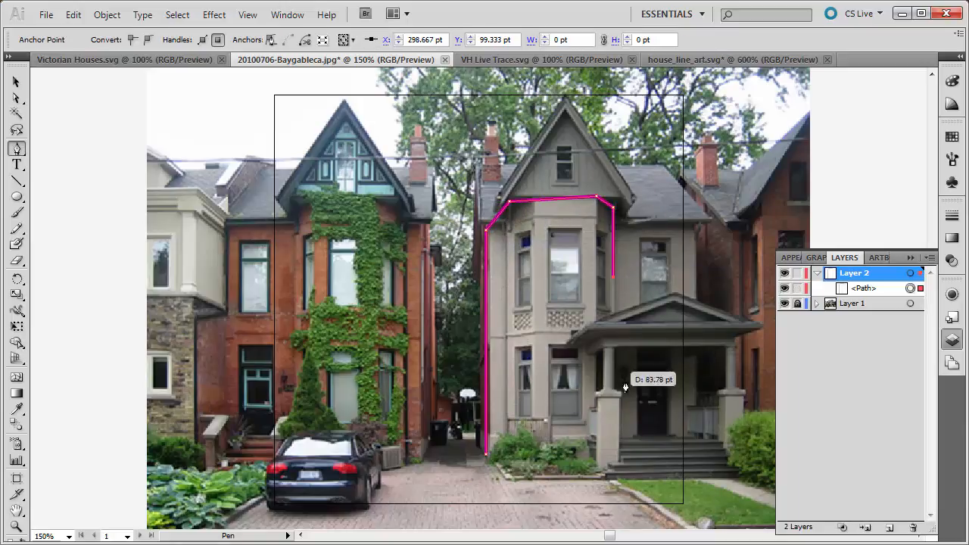
pyautogui.click(614, 429)
pyautogui.click(606, 465)
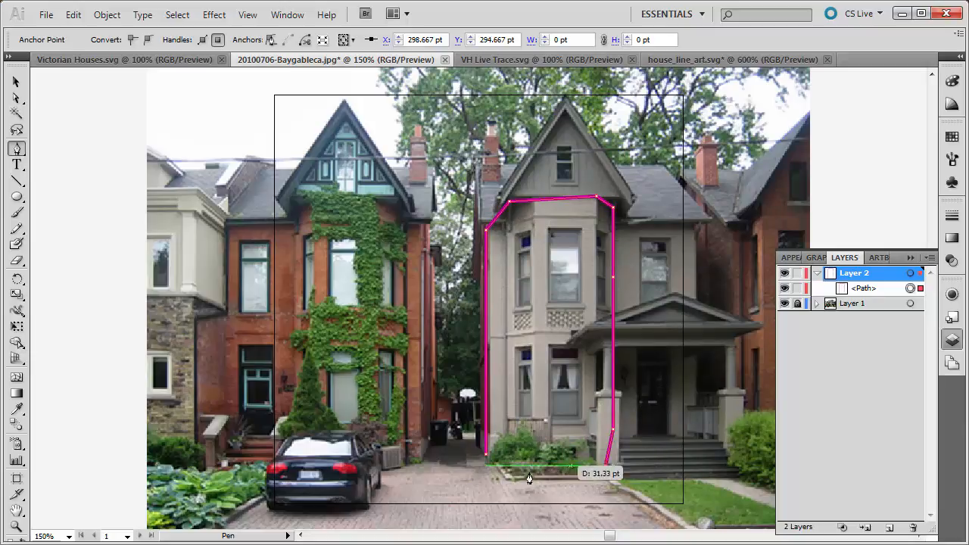
pyautogui.click(486, 458)
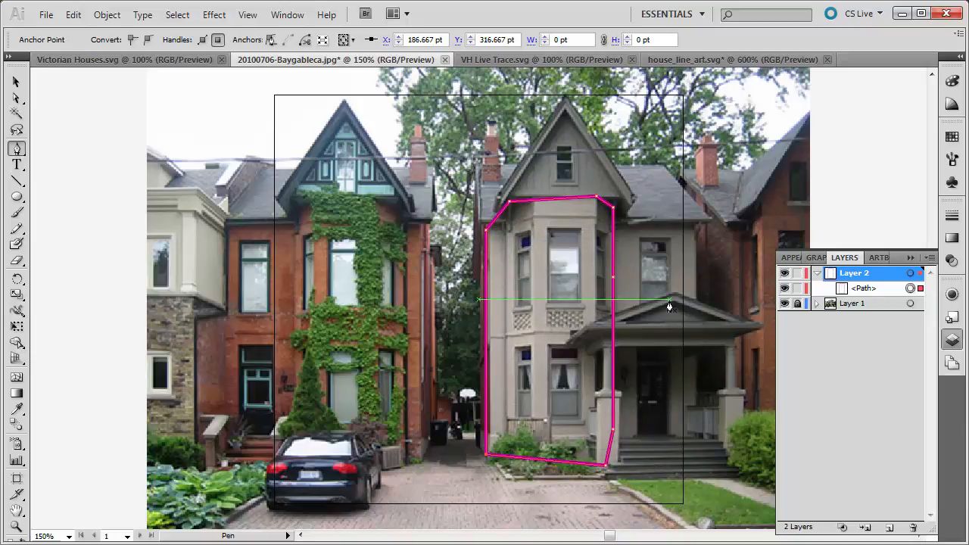
pyautogui.keyDown('ctrl'); pyautogui.click(681, 288); pyautogui.keyUp('ctrl')
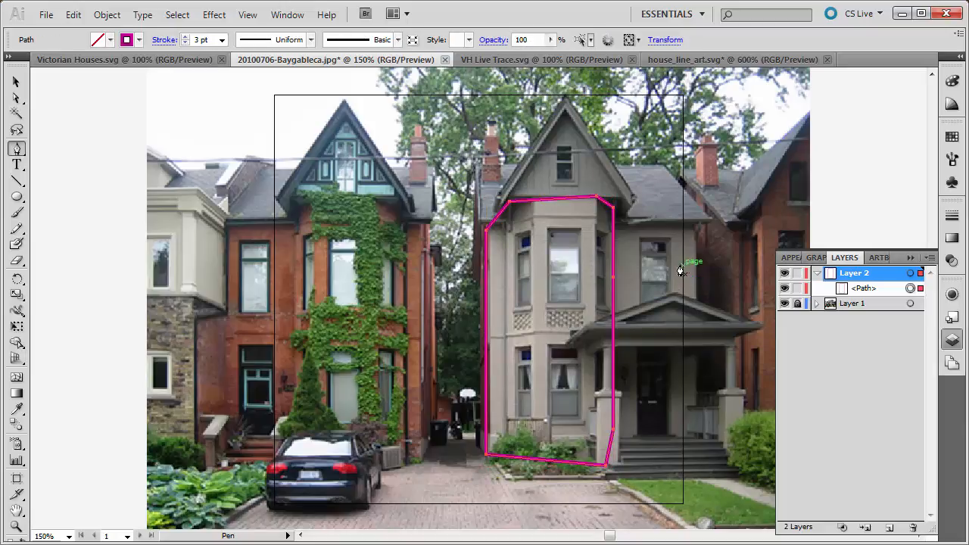
# Draw a second closed Pen path with straight and curved segments over the grey house's porch and upper side window.
pyautogui.click(671, 228)
pyautogui.click(677, 304)
pyautogui.click(701, 331)
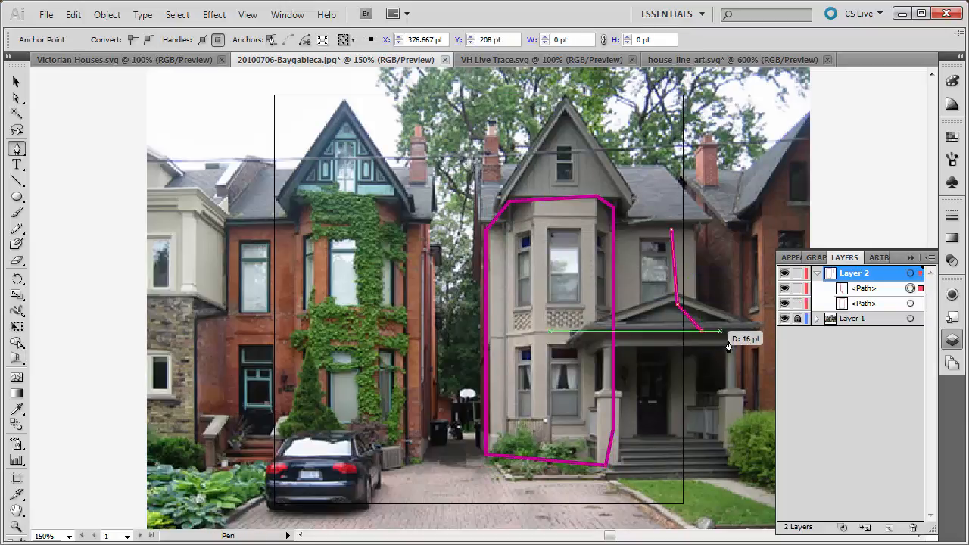
pyautogui.click(728, 341)
pyautogui.click(728, 377)
pyautogui.click(729, 407)
pyautogui.moveTo(696, 411); pyautogui.dragTo(687, 400)
pyautogui.click(654, 352)
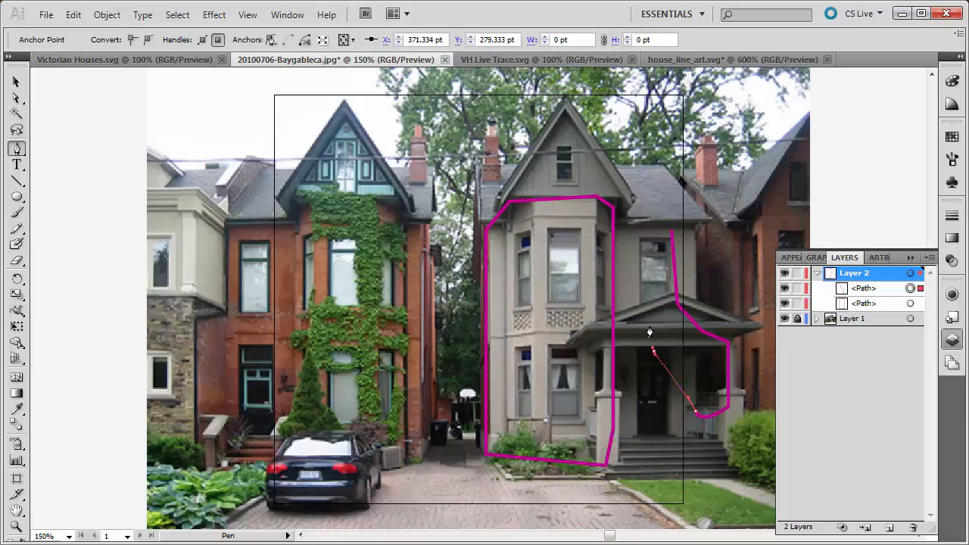
pyautogui.moveTo(647, 320); pyautogui.dragTo(657, 275)
pyautogui.click(670, 230)
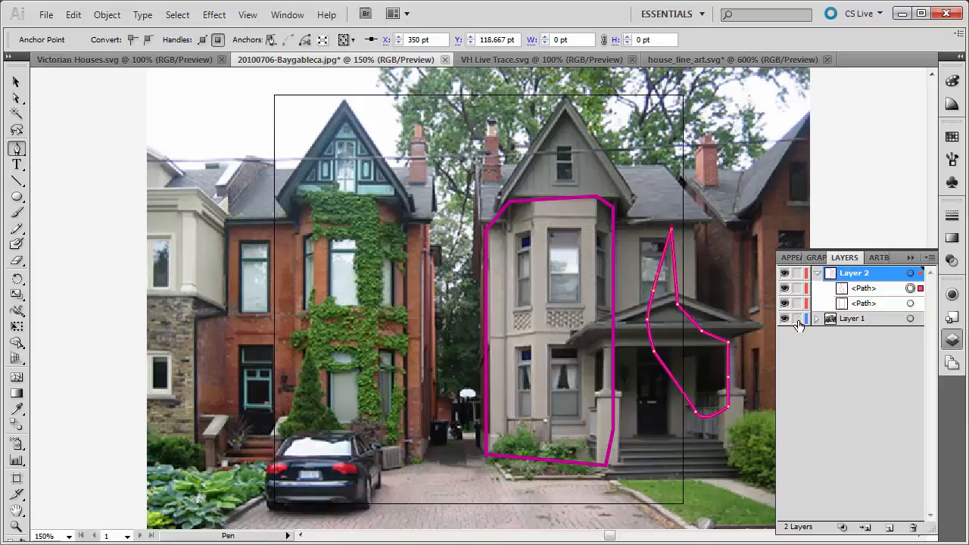
# Check the traced paths with the photo on Layer 1 hidden, and delete that layer.
pyautogui.click(797, 321)
pyautogui.click(784, 319)
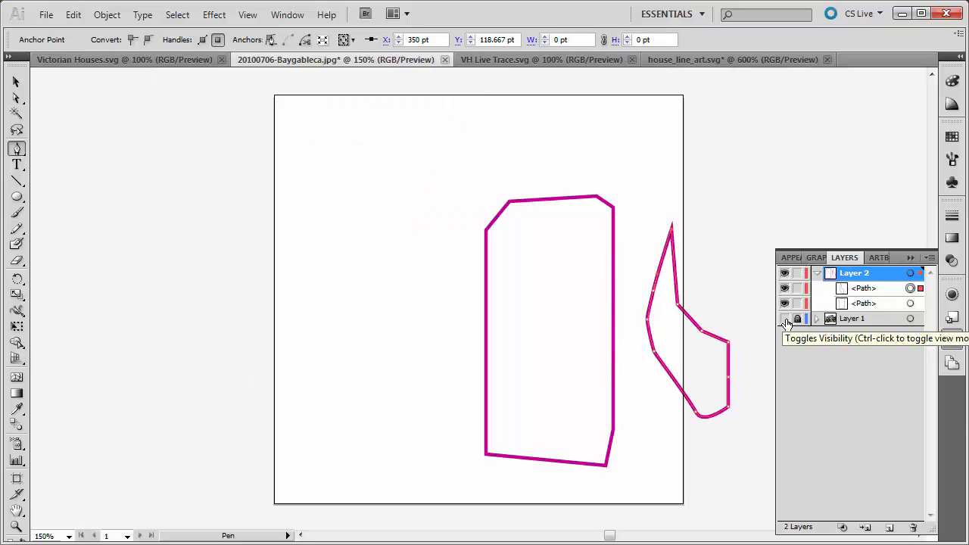
pyautogui.click(785, 320)
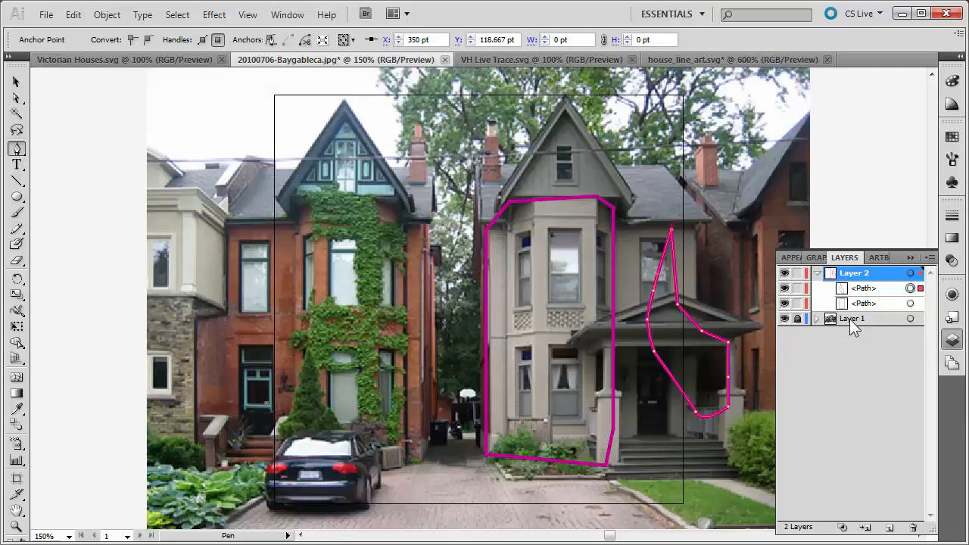
pyautogui.click(849, 318)
pyautogui.moveTo(849, 319); pyautogui.dragTo(913, 526)
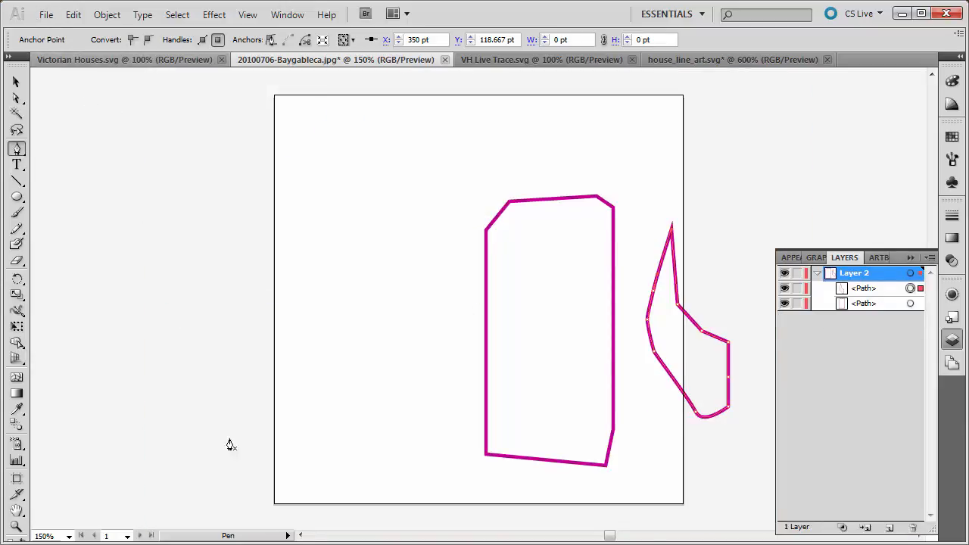
# Switch to VideoScribe and replay the Victorian houses animation.
pyautogui.hotkey('alt', 'Tab')
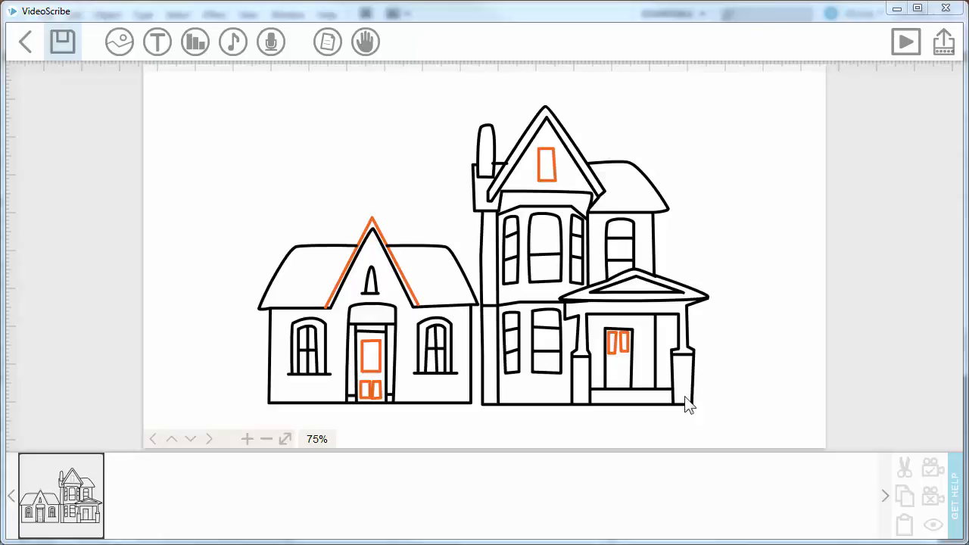
pyautogui.click(896, 48)
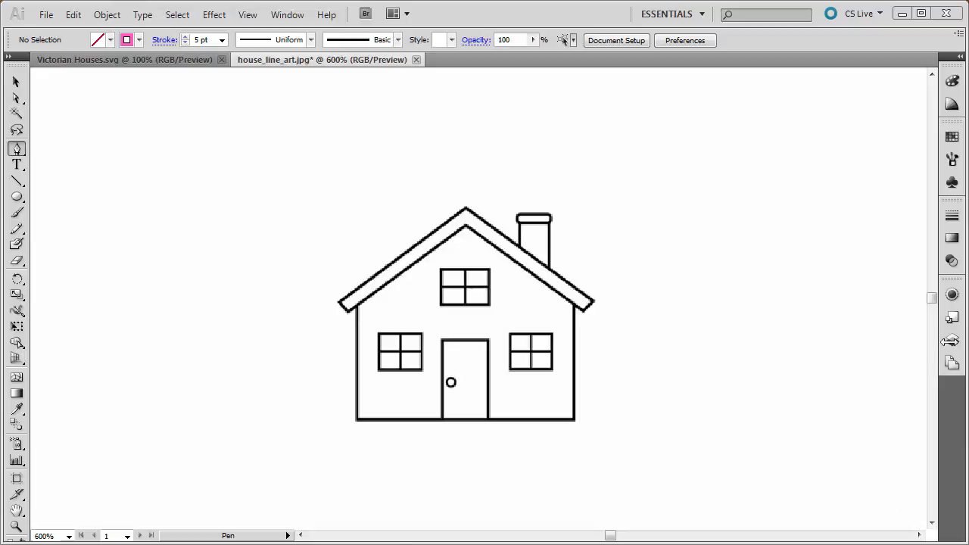
# In the Illustrator document house_line_art.jpg, trace the roof on Layer 2 as an open Pen path with a 5 pt pink stroke.
pyautogui.click(951, 341)
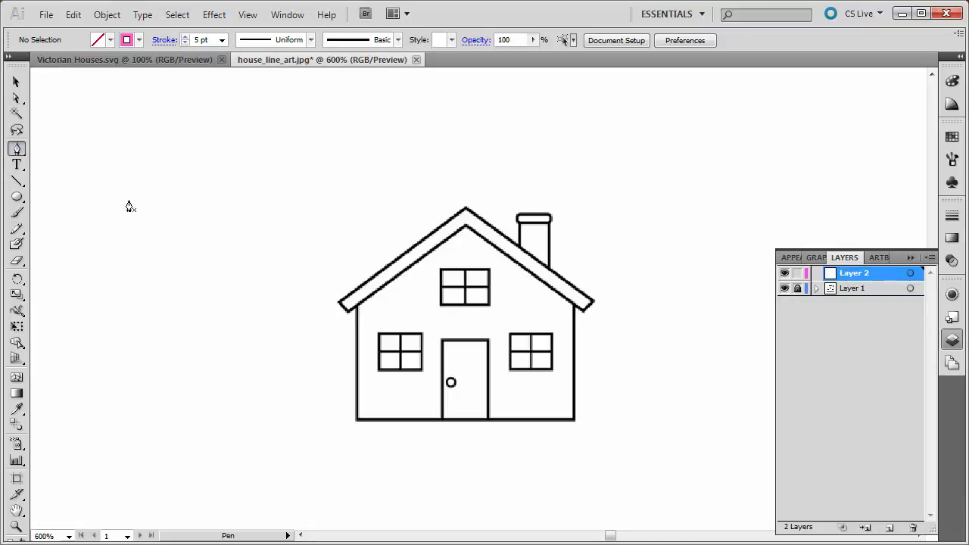
pyautogui.click(337, 309)
pyautogui.click(465, 214)
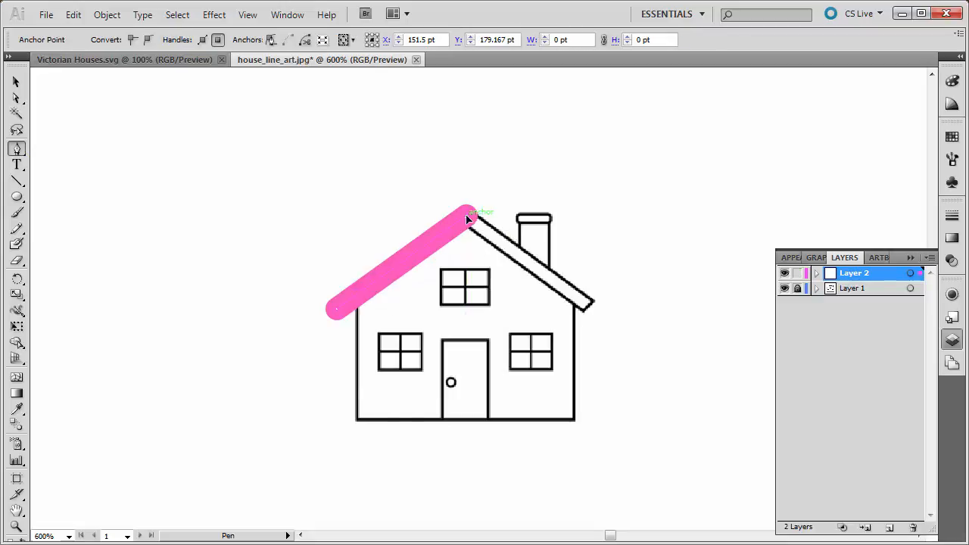
pyautogui.click(593, 311)
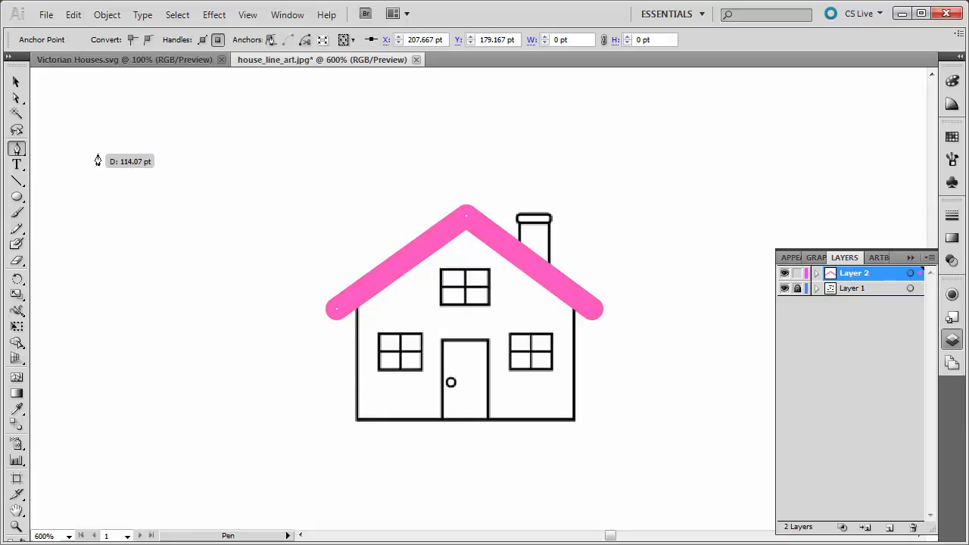
pyautogui.press('Return')
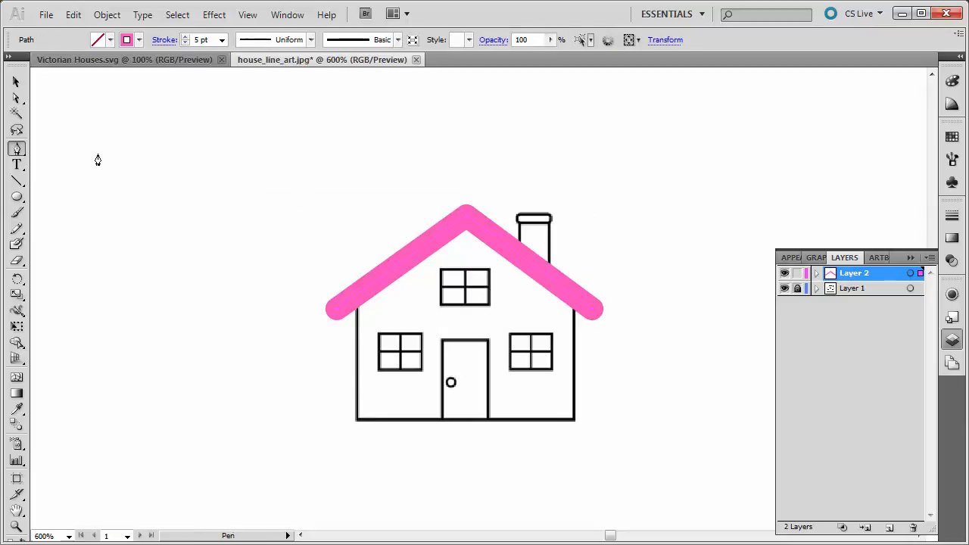
# Trace both side walls and the base of the house as one open Pen path.
pyautogui.click(357, 310)
pyautogui.click(357, 420)
pyautogui.click(574, 420)
pyautogui.click(574, 311)
pyautogui.press('Return')
# Trace the two sides and the top of the chimney as one open Pen path.
pyautogui.click(520, 244)
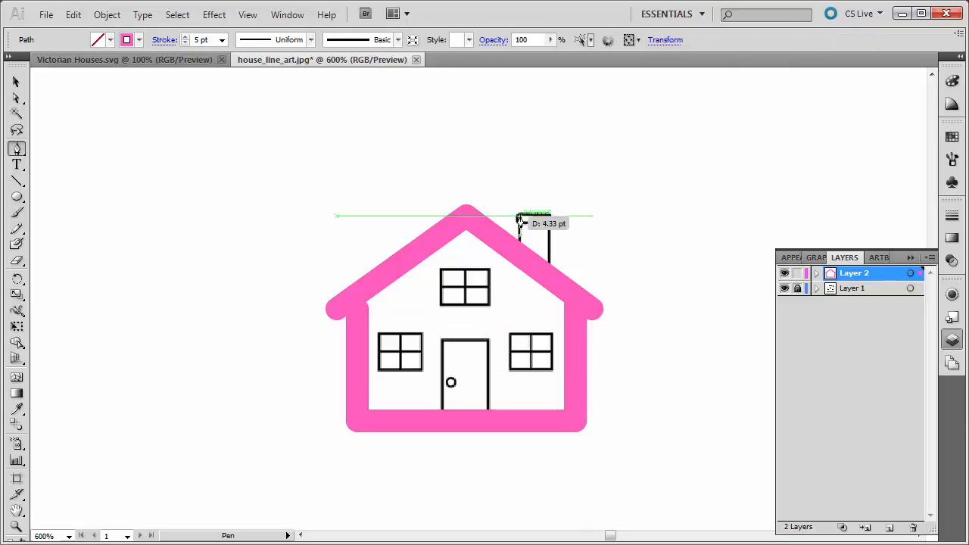
pyautogui.click(521, 216)
pyautogui.click(550, 216)
pyautogui.click(551, 266)
pyautogui.press('Return')
# Trace the two sides and the top of the door as one open Pen path.
pyautogui.click(443, 409)
pyautogui.click(443, 341)
pyautogui.click(487, 340)
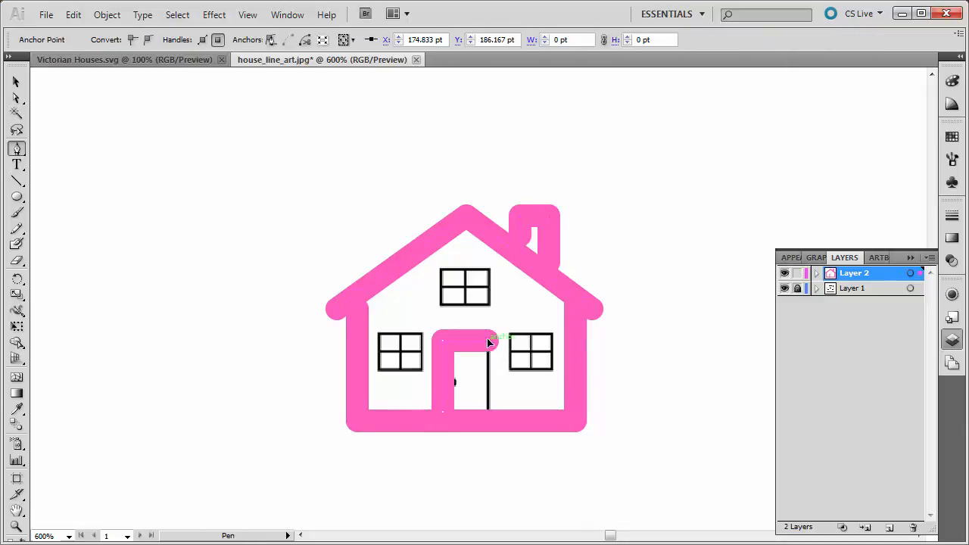
pyautogui.click(487, 409)
pyautogui.press('Return')
# Trace the outline and inner bars of the lower left window as one continuous Pen path.
pyautogui.click(380, 334)
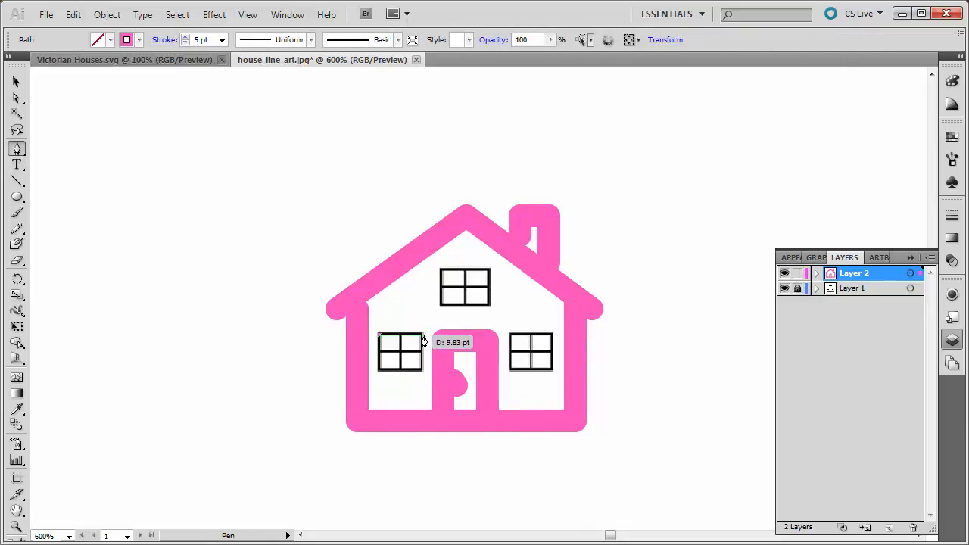
pyautogui.click(423, 335)
pyautogui.click(419, 368)
pyautogui.click(389, 369)
pyautogui.click(380, 347)
pyautogui.click(420, 352)
pyautogui.hotkey('ctrl', 'a')
# Trace the lower right window's outline and inside as one continuous Pen path.
pyautogui.click(511, 335)
pyautogui.click(511, 369)
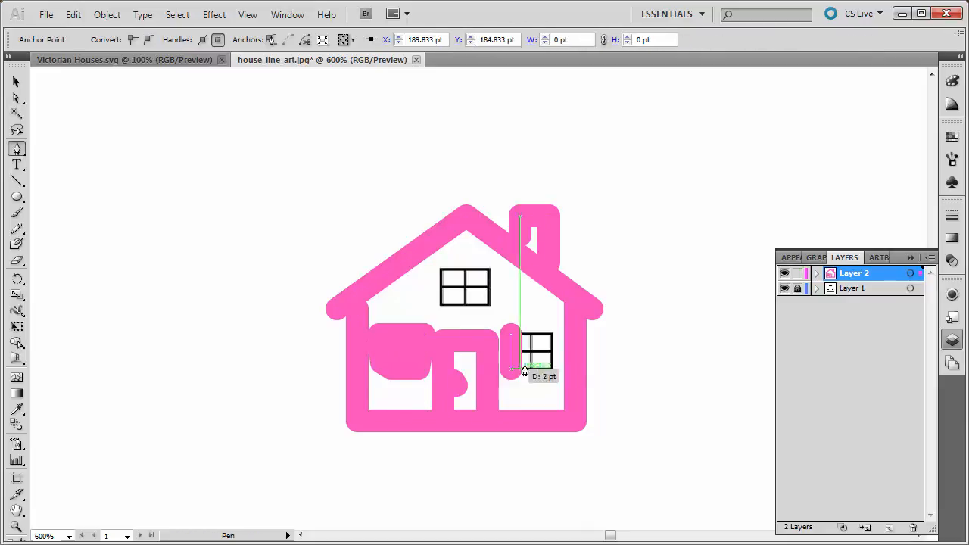
pyautogui.click(549, 369)
pyautogui.click(548, 332)
pyautogui.click(520, 331)
pyautogui.click(534, 354)
pyautogui.hotkey('ctrl', 'a')
# Trace the upper window's outline and inside as one continuous Pen path.
pyautogui.click(443, 269)
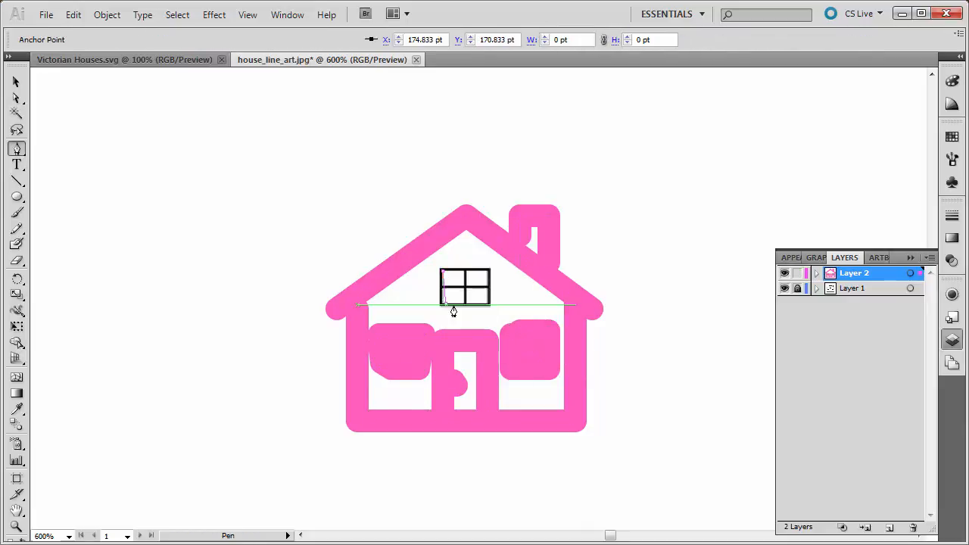
pyautogui.click(446, 304)
pyautogui.click(488, 309)
pyautogui.click(487, 268)
pyautogui.click(446, 268)
pyautogui.click(464, 283)
pyautogui.click(477, 293)
pyautogui.click(457, 302)
# Select all the traced paths and set their opacity to 0%.
pyautogui.hotkey('ctrl', 'a')
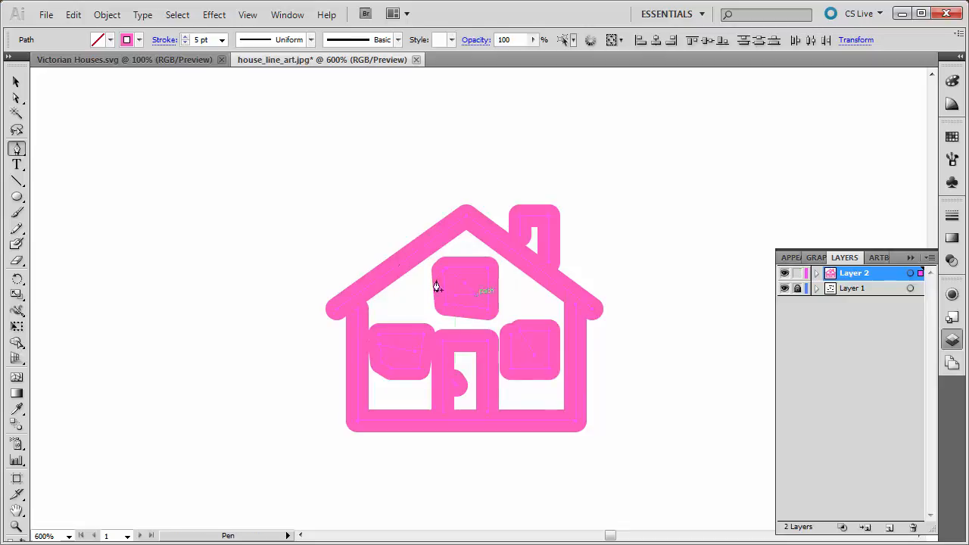
pyautogui.click(16, 81)
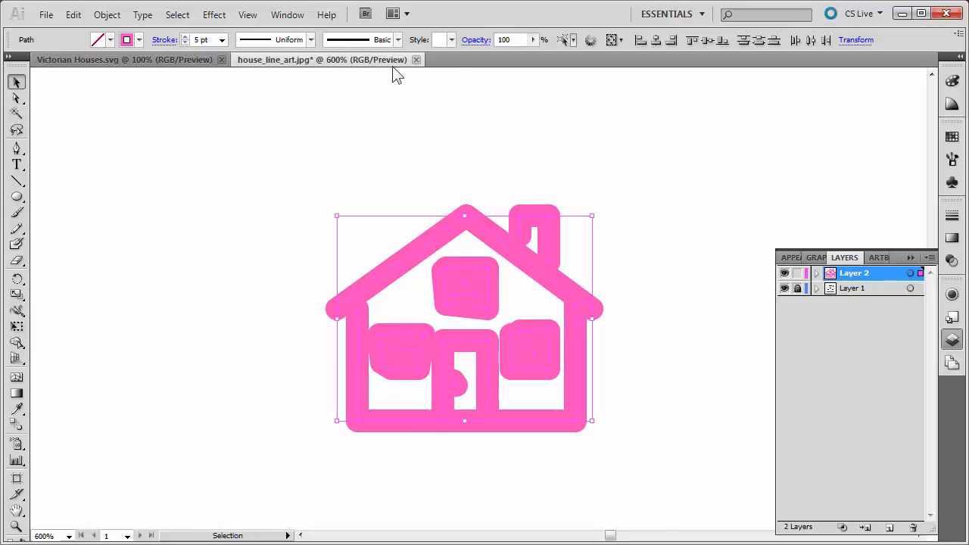
pyautogui.click(505, 39)
pyautogui.write('0')
pyautogui.press('Tab')
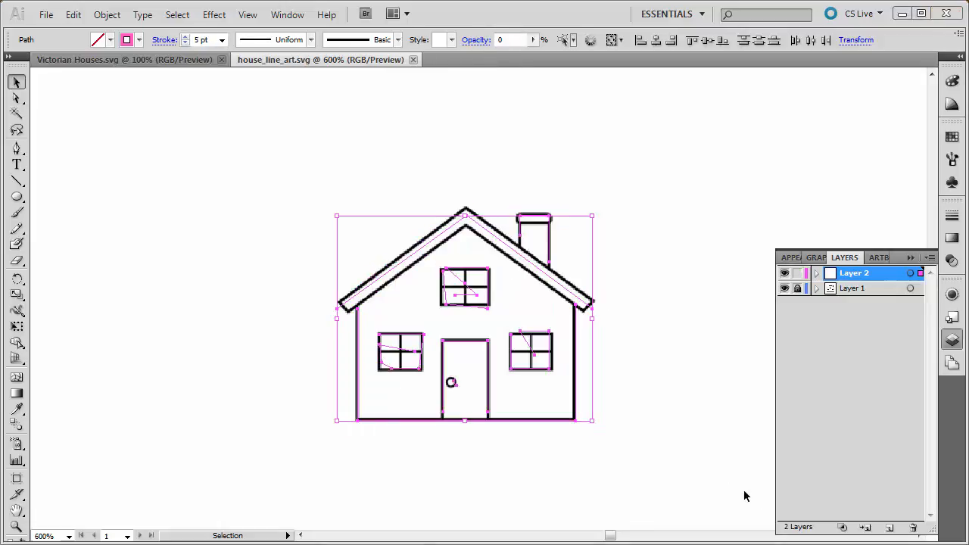
# Save the document as house_line_art.svg in the Images folder, using SVG 1.1 with images embedded.
pyautogui.click(43, 14)
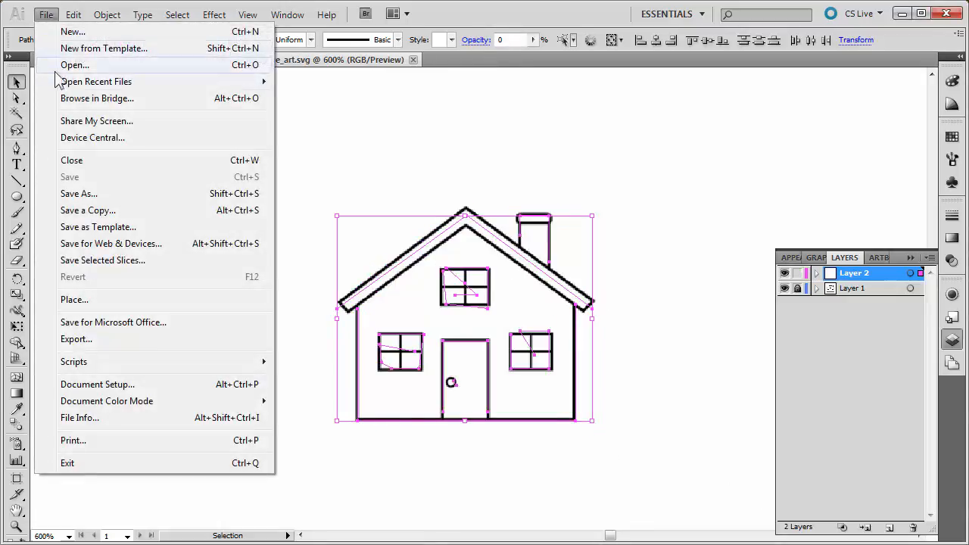
pyautogui.click(79, 194)
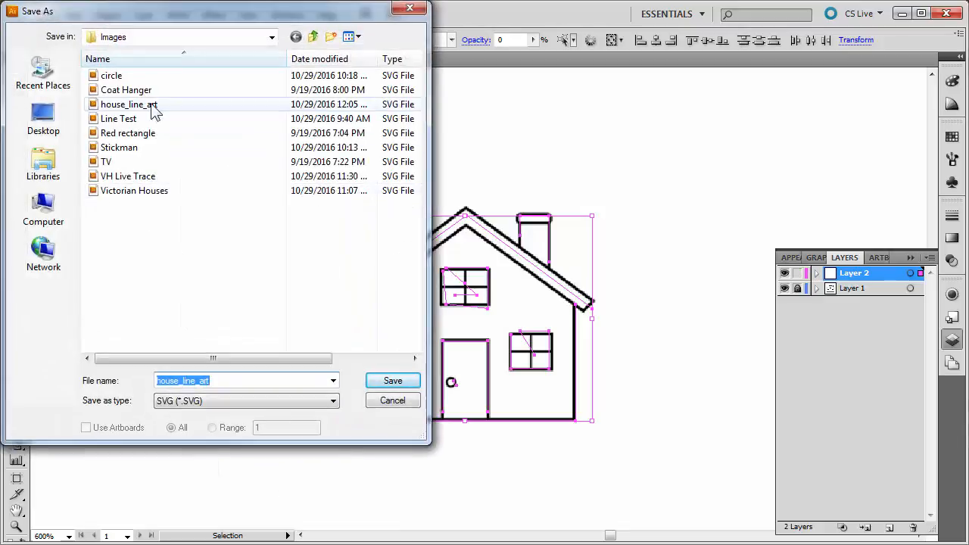
pyautogui.click(154, 107)
pyautogui.click(386, 383)
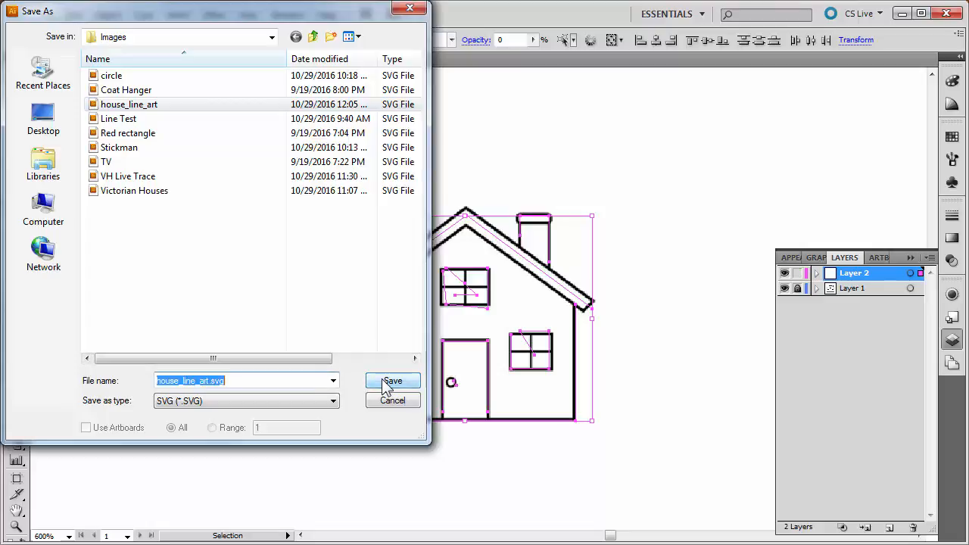
pyautogui.click(387, 383)
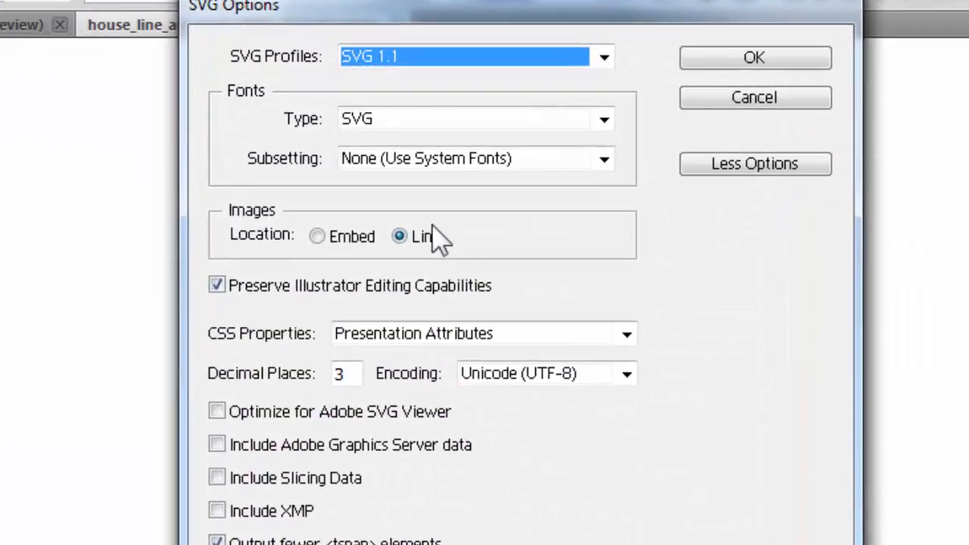
pyautogui.click(331, 240)
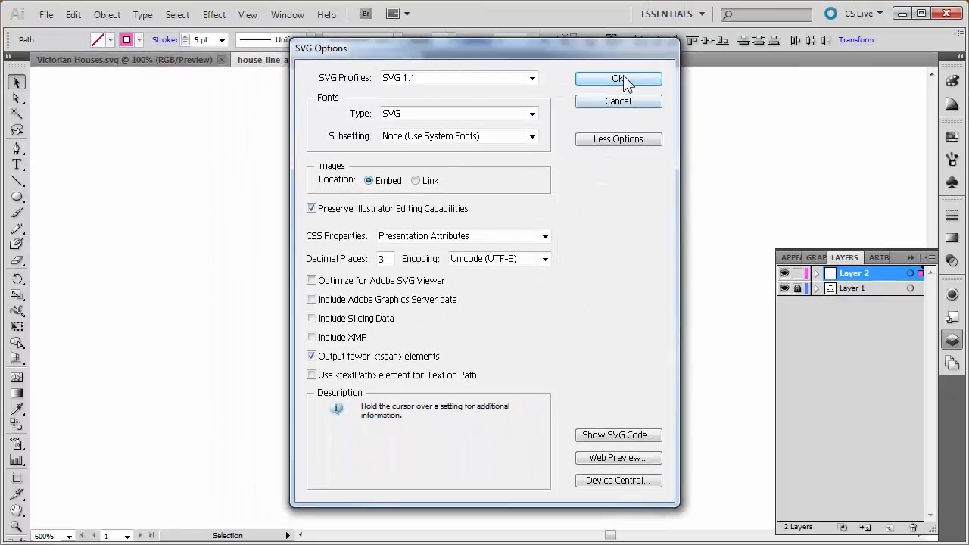
pyautogui.click(711, 65)
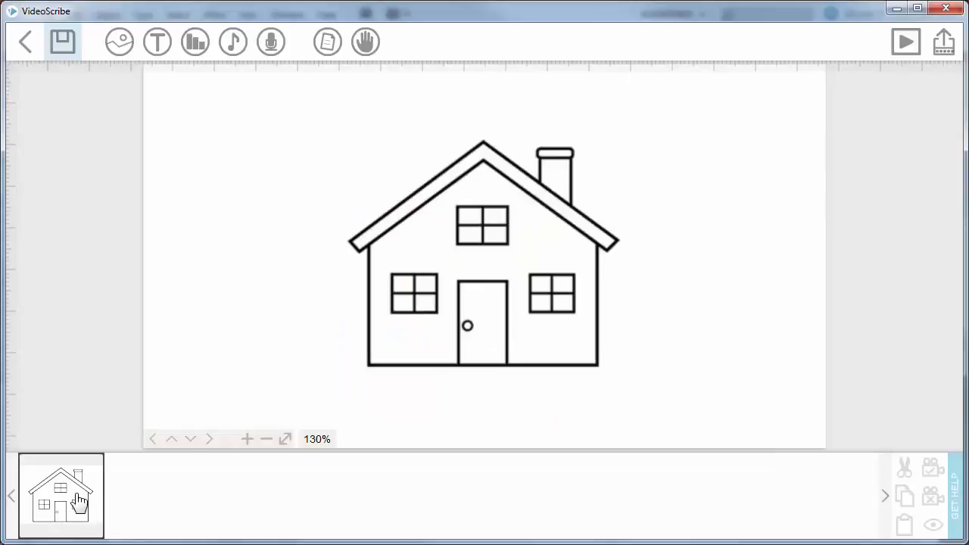
# In VideoScribe, replace the house image on the timeline with the newly saved SVG file and preview its drawing animation.
pyautogui.click(76, 500)
pyautogui.click(133, 469)
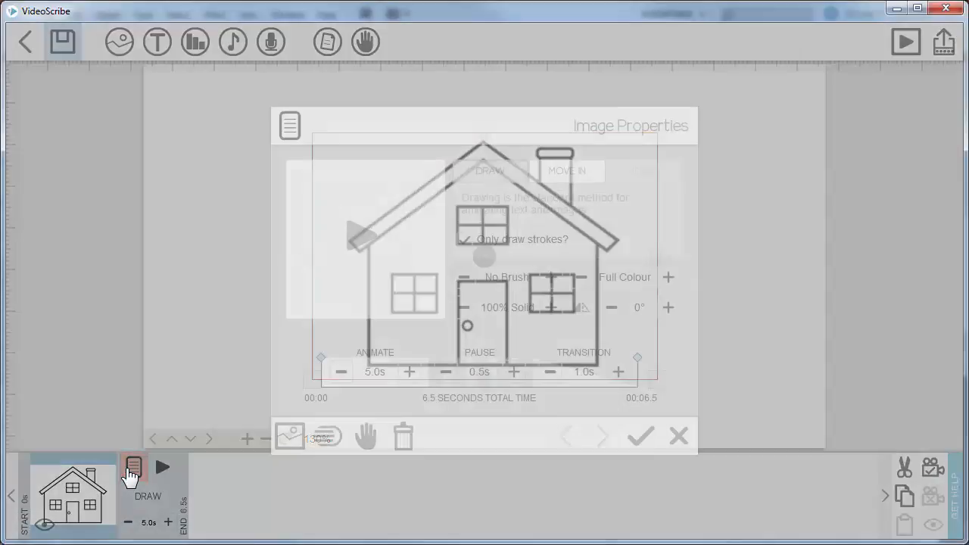
pyautogui.click(288, 436)
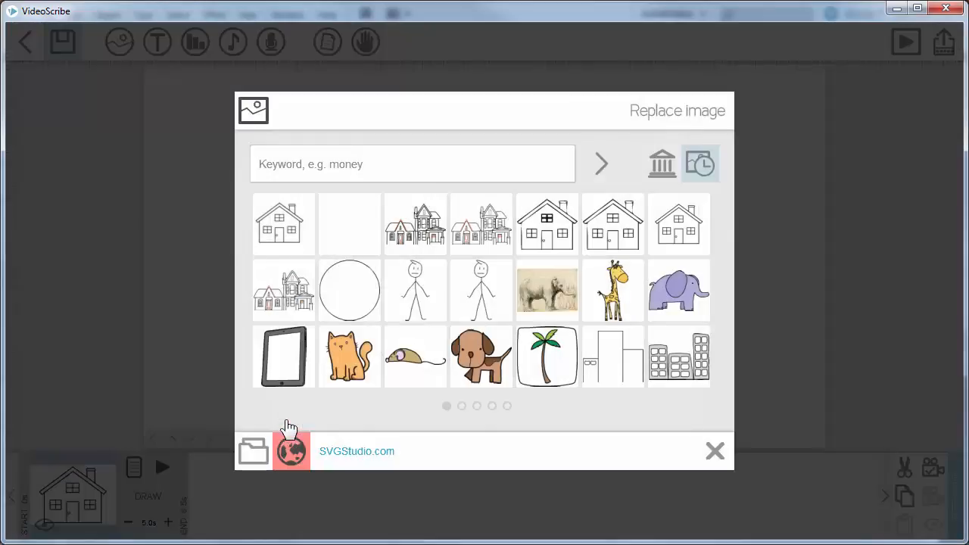
pyautogui.click(254, 453)
pyautogui.doubleClick(296, 180)
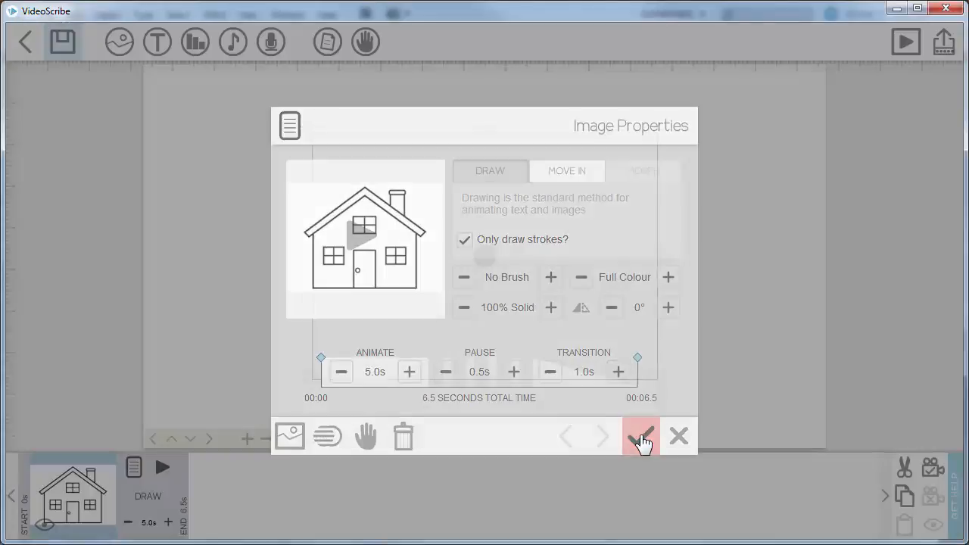
pyautogui.click(639, 435)
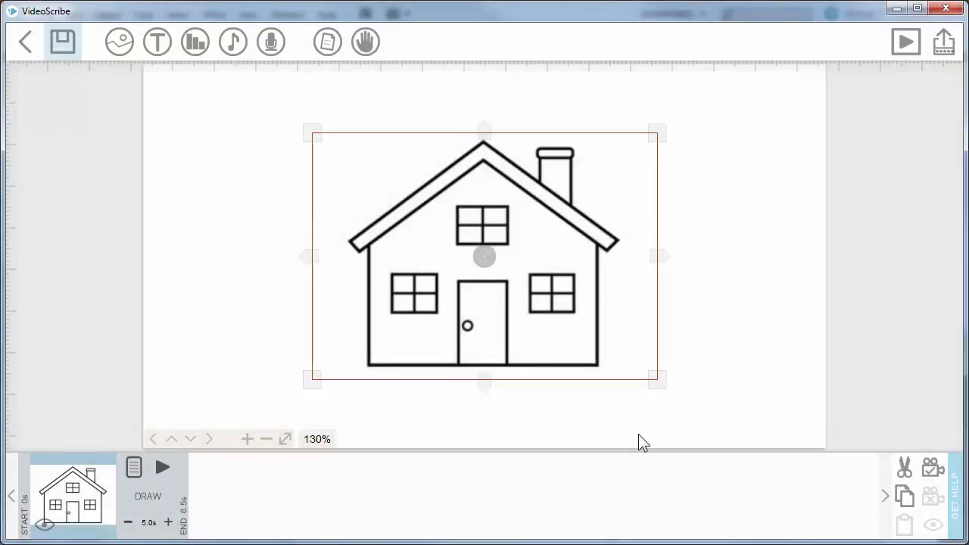
pyautogui.click(171, 477)
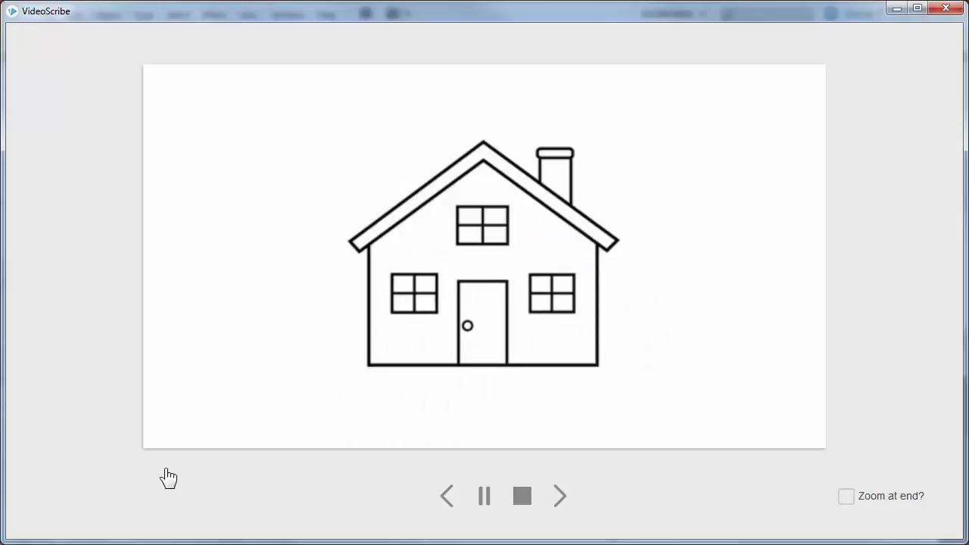
# Shorten the house image's draw time by two increments and preview the animation again.
pyautogui.click(106, 488)
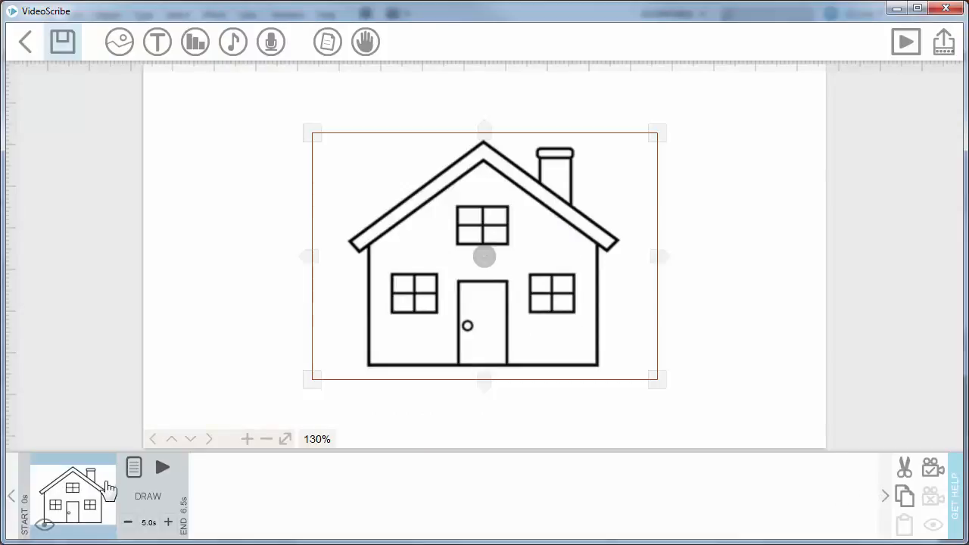
pyautogui.click(128, 523)
pyautogui.click(128, 523)
pyautogui.click(163, 468)
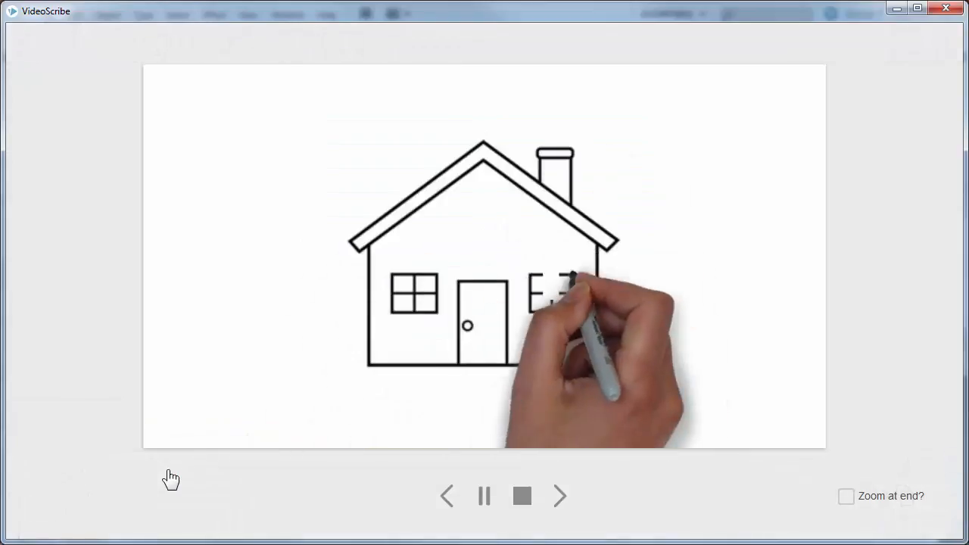
pyautogui.click(521, 494)
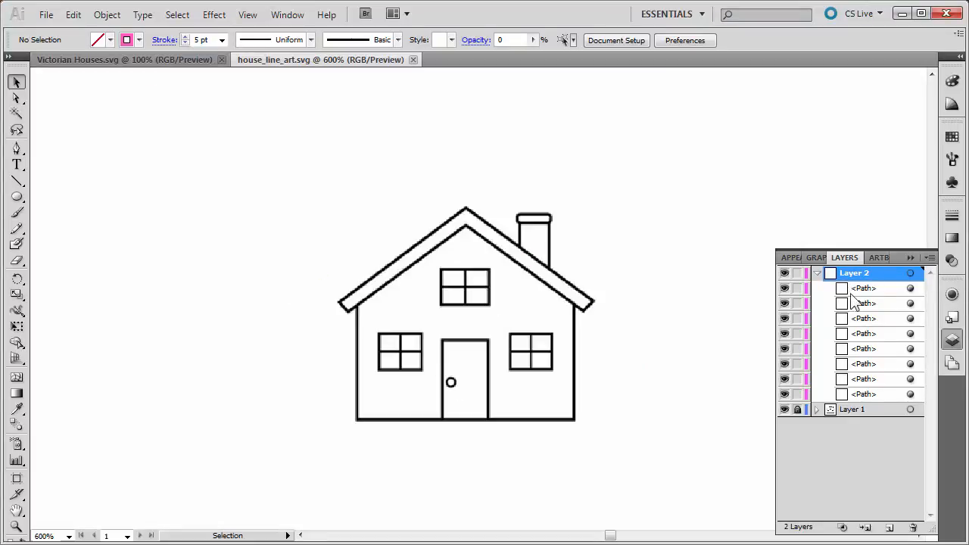
# Switch to Illustrator and set the opacity of all traced paths on Layer 2 to 100%.
pyautogui.hotkey('ctrl', 'a')
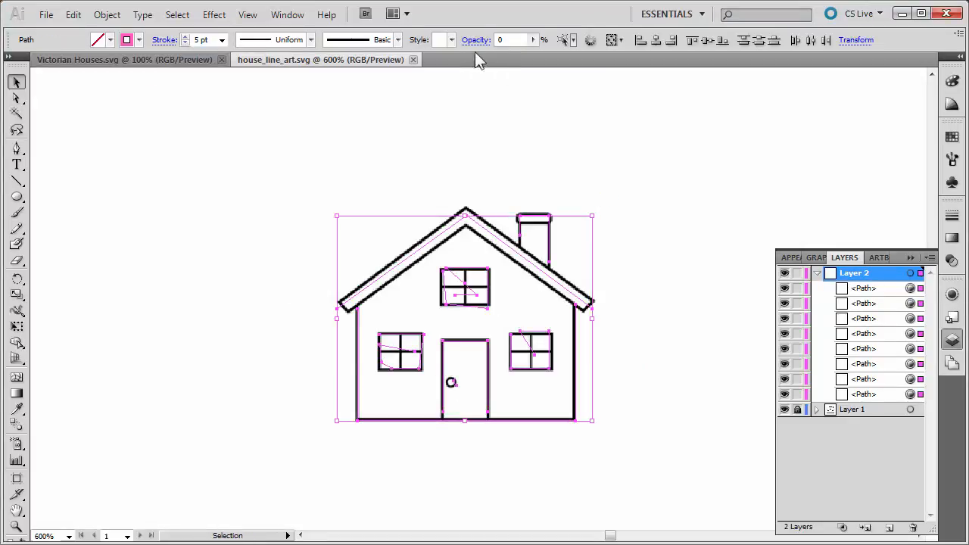
pyautogui.click(489, 39)
pyautogui.write('100')
pyautogui.press('Return')
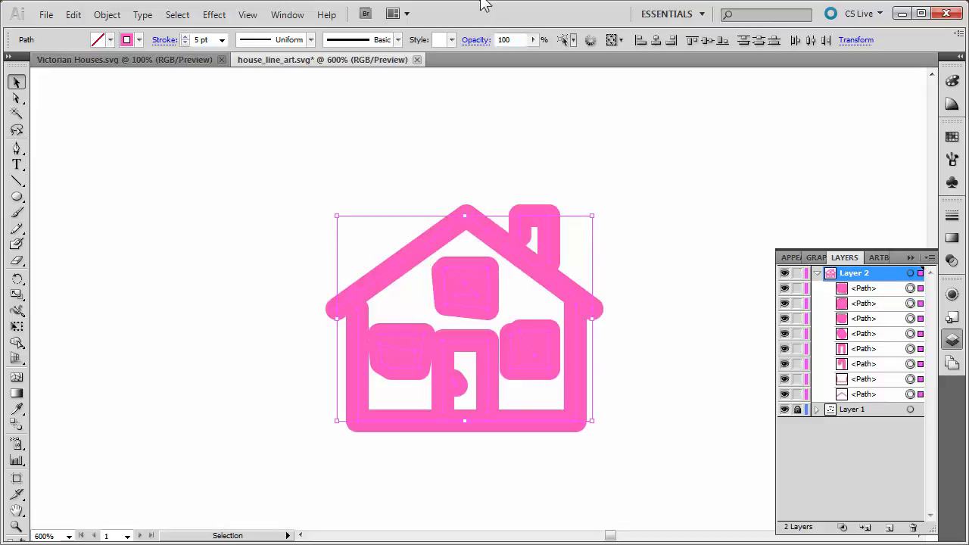
# Set the opacity of all traced paths on Layer 2 back to 0%.
pyautogui.moveTo(512, 42); pyautogui.dragTo(488, 35)
pyautogui.write('0')
pyautogui.press('Return')
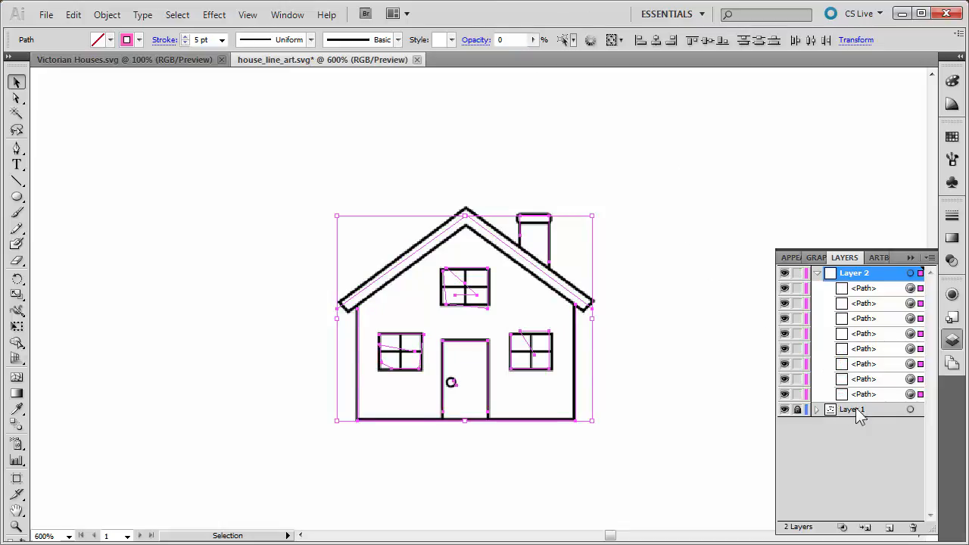
# Save the document again as house_line_art.svg in the Images folder, overwriting the existing file.
pyautogui.click(45, 17)
pyautogui.click(90, 193)
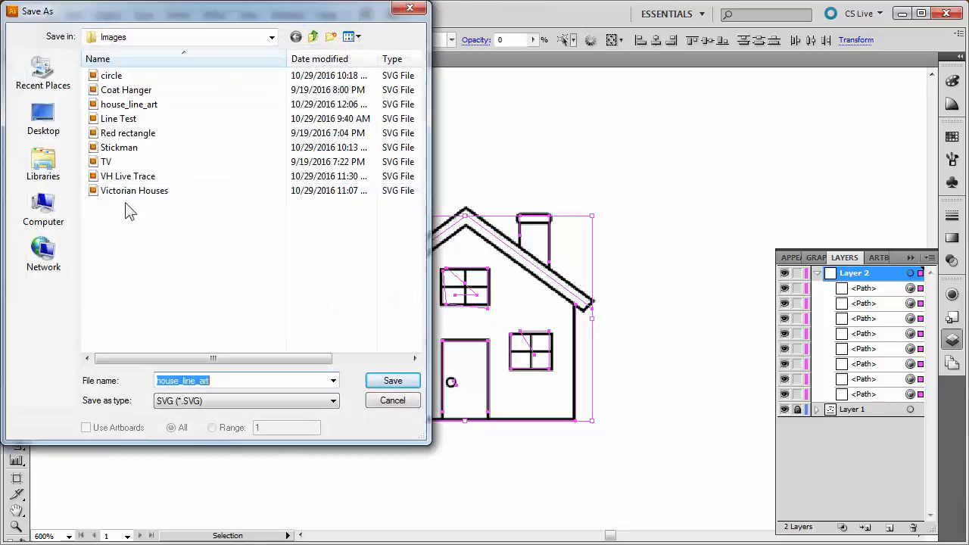
pyautogui.click(391, 381)
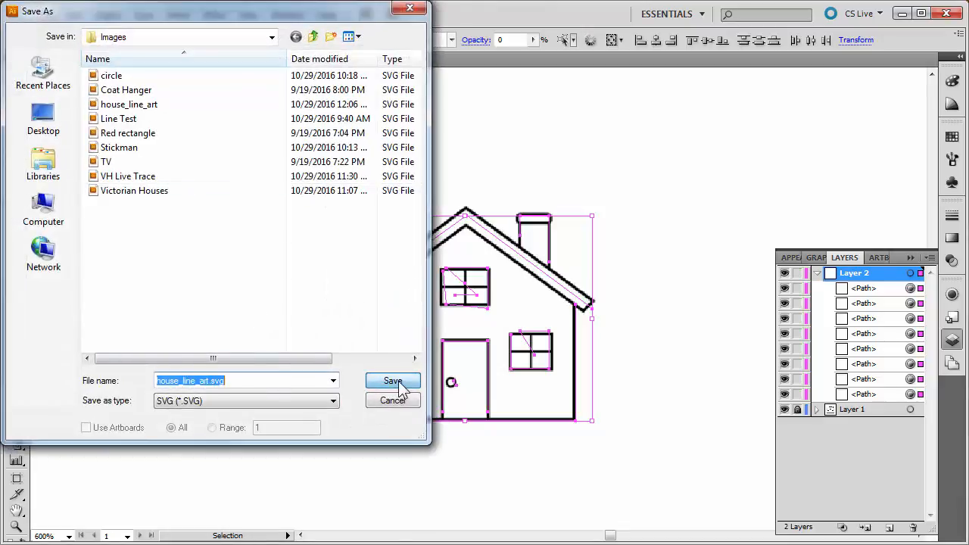